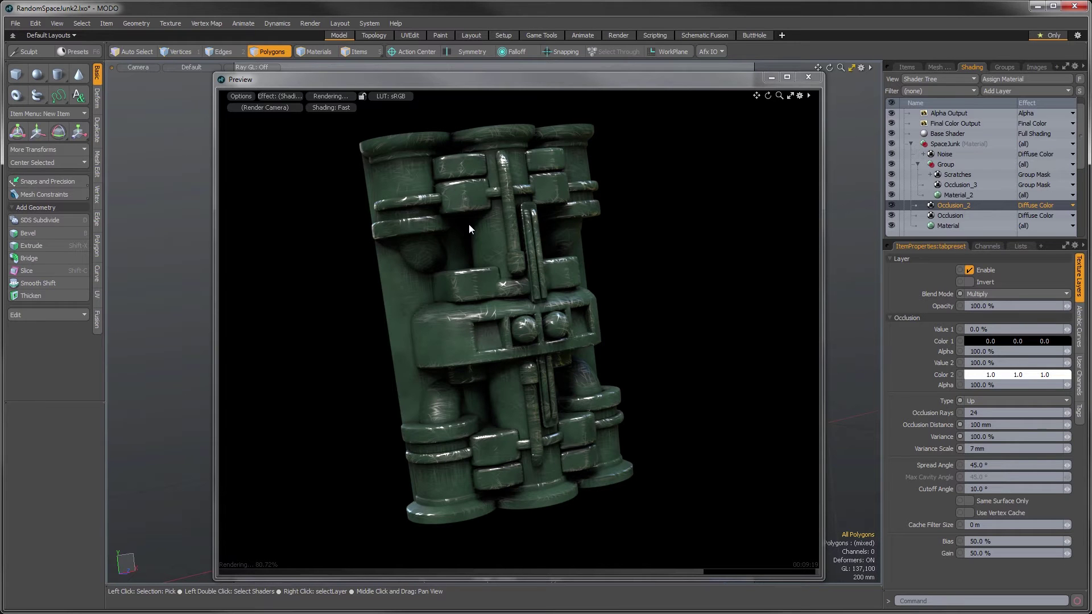
# Step: Delete all the layers above Material in the SpaceJunk material group, from Occlusion up to Noise
pyautogui.click(946, 215)
pyautogui.keyDown('shift'); pyautogui.click(943, 157); pyautogui.keyUp('shift')
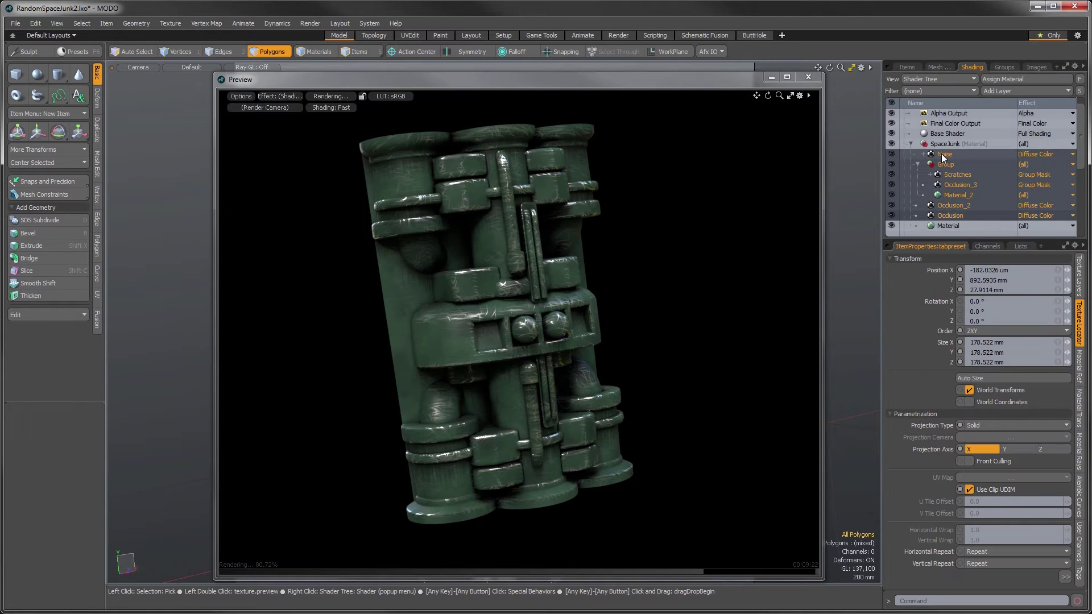
pyautogui.press('Delete')
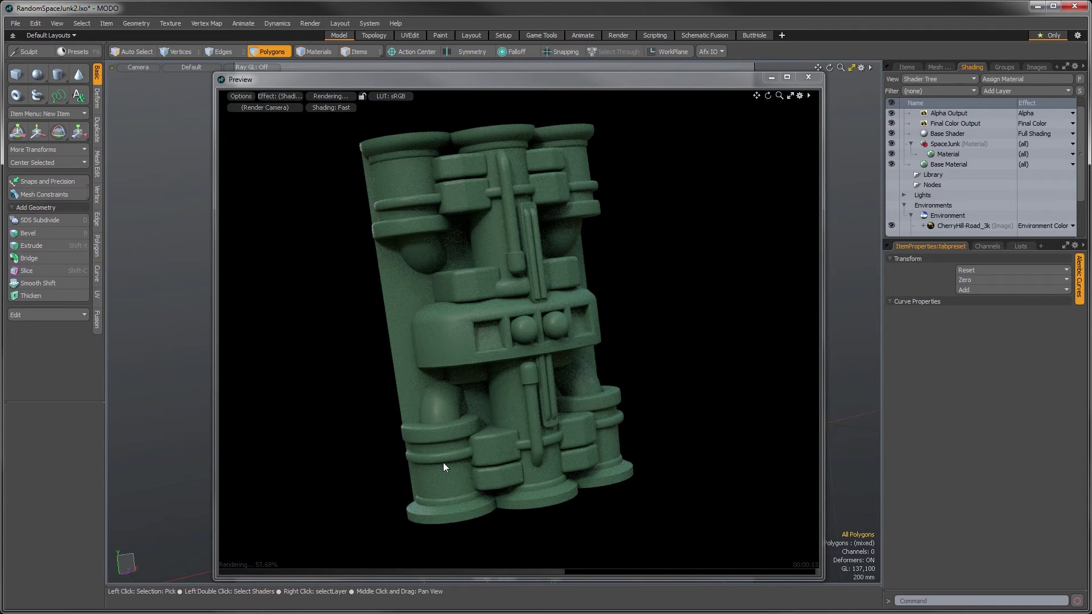
# Step: Add an Occlusion processing layer above the Material layer in the SpaceJunk group
pyautogui.click(944, 154)
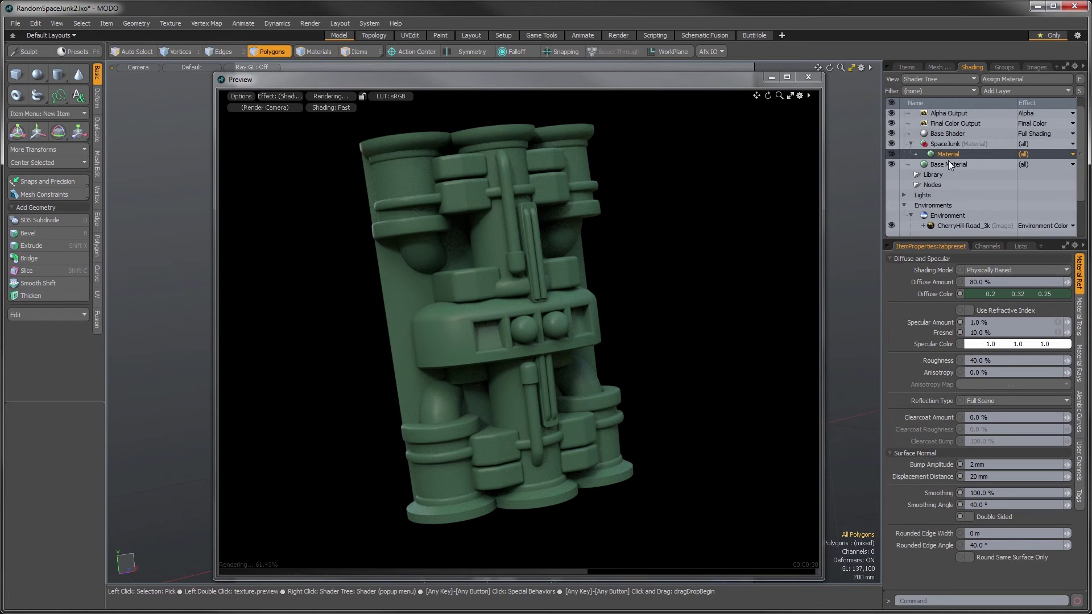
pyautogui.click(1004, 90)
pyautogui.moveTo(969, 171)
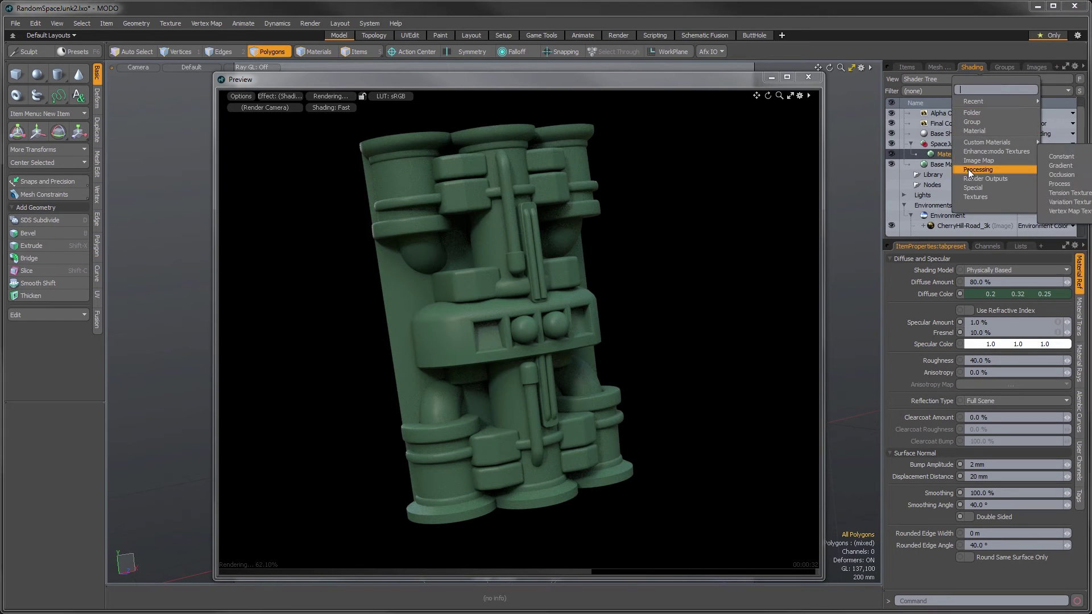
pyautogui.click(1053, 175)
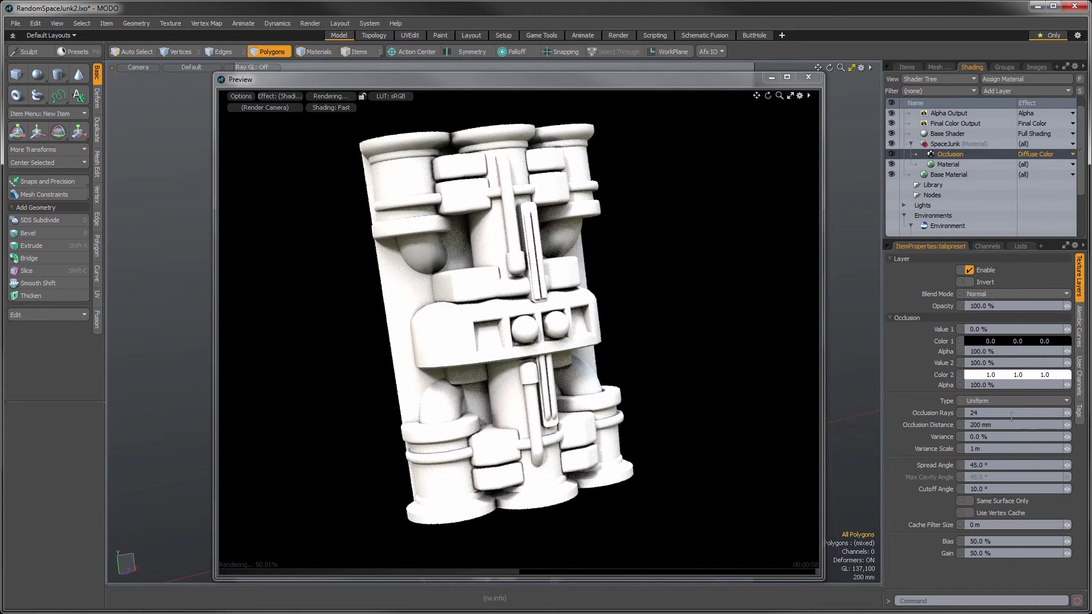
# Step: Set the Occlusion layer's occlusion distance to 800 mm and its variance to 80%
pyautogui.click(984, 424)
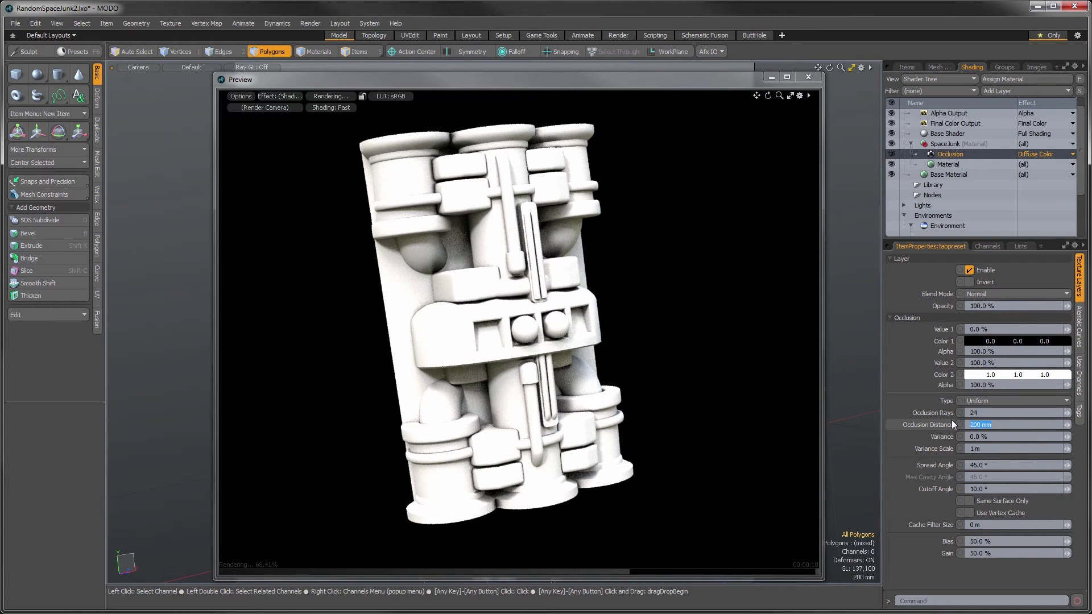
pyautogui.write('800 mm')
pyautogui.press('Return')
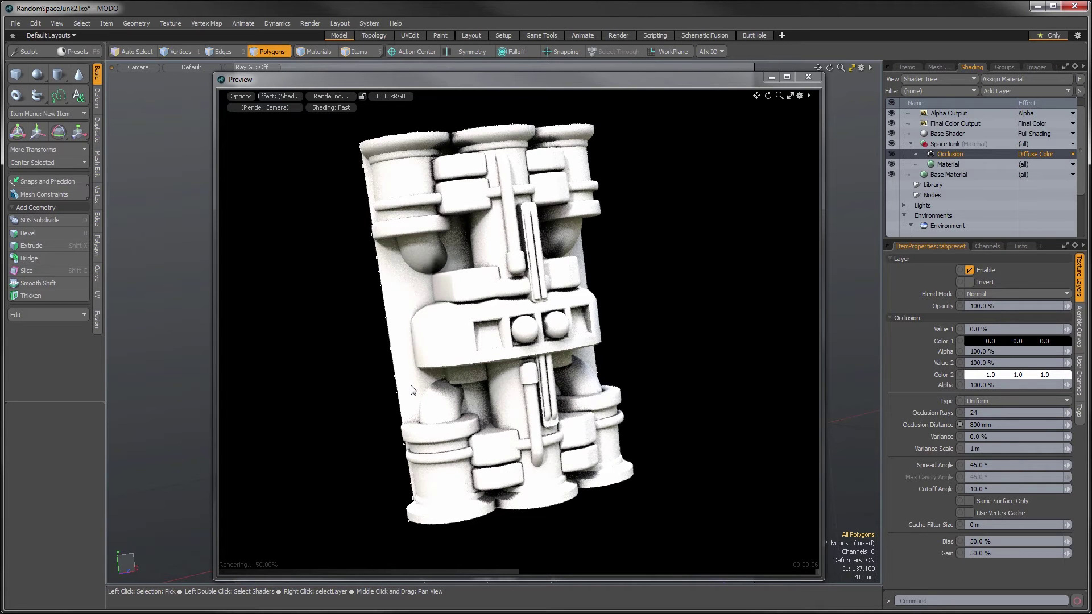
pyautogui.click(992, 437)
pyautogui.write('80')
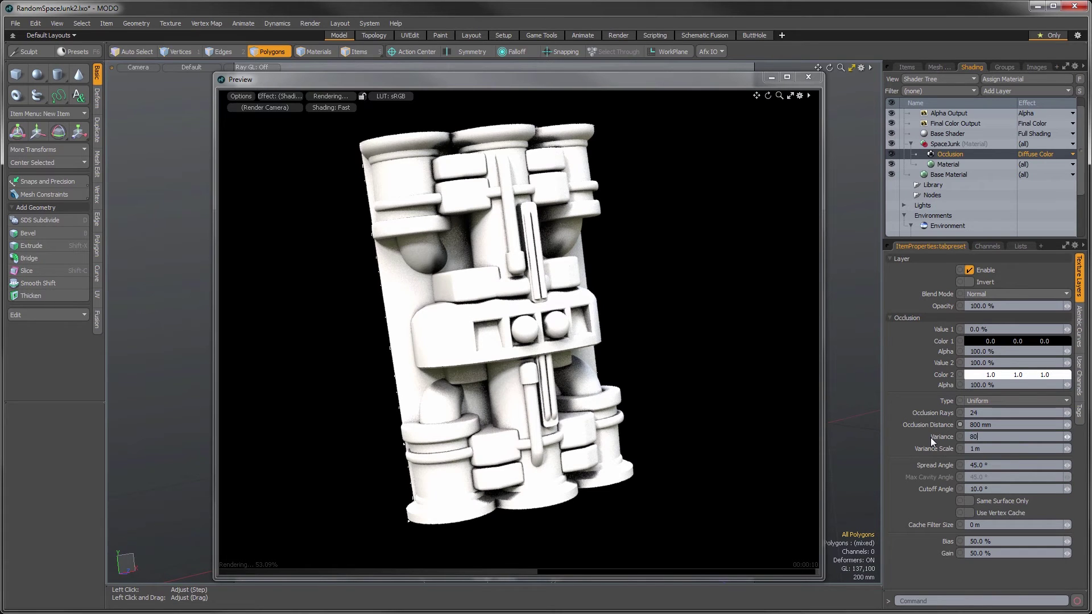
pyautogui.press('Return')
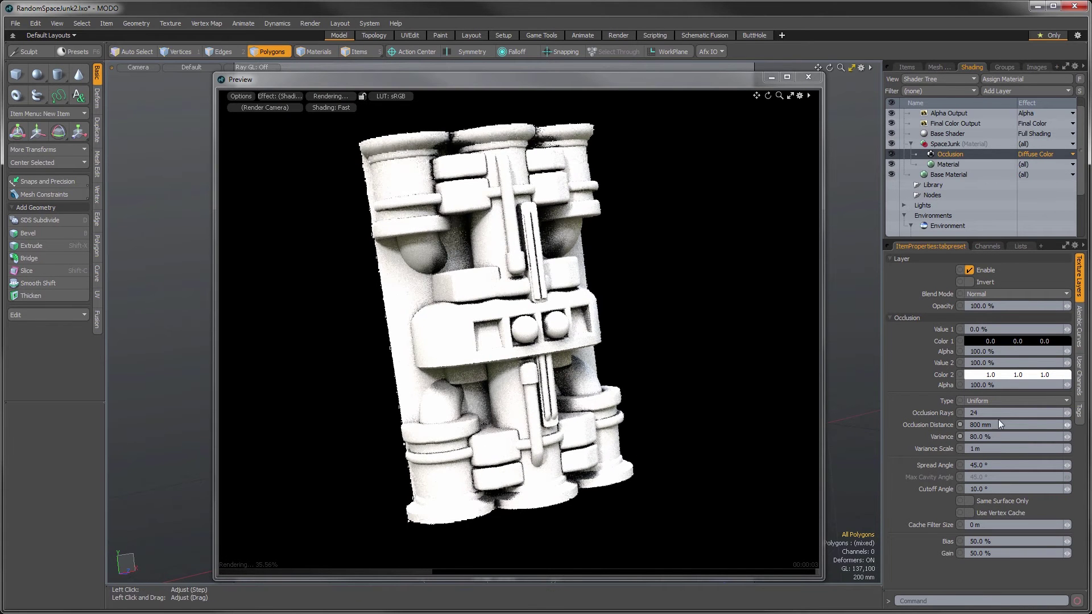
# Step: Set the Occlusion layer's variance scale to 200 mm and its blend mode to Multiply
pyautogui.click(989, 448)
pyautogui.write('200')
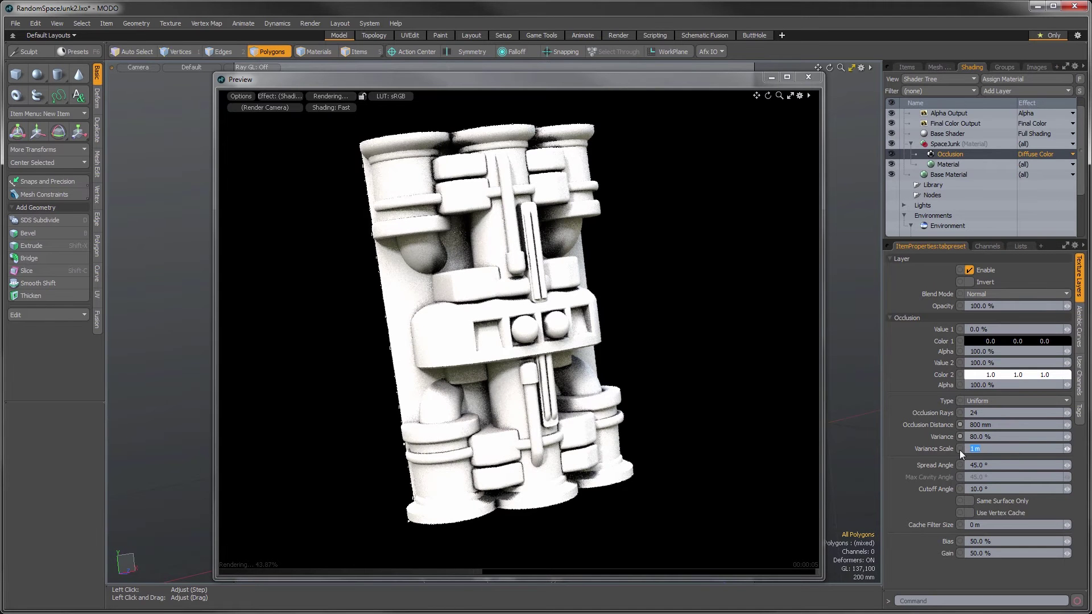
pyautogui.press('Return')
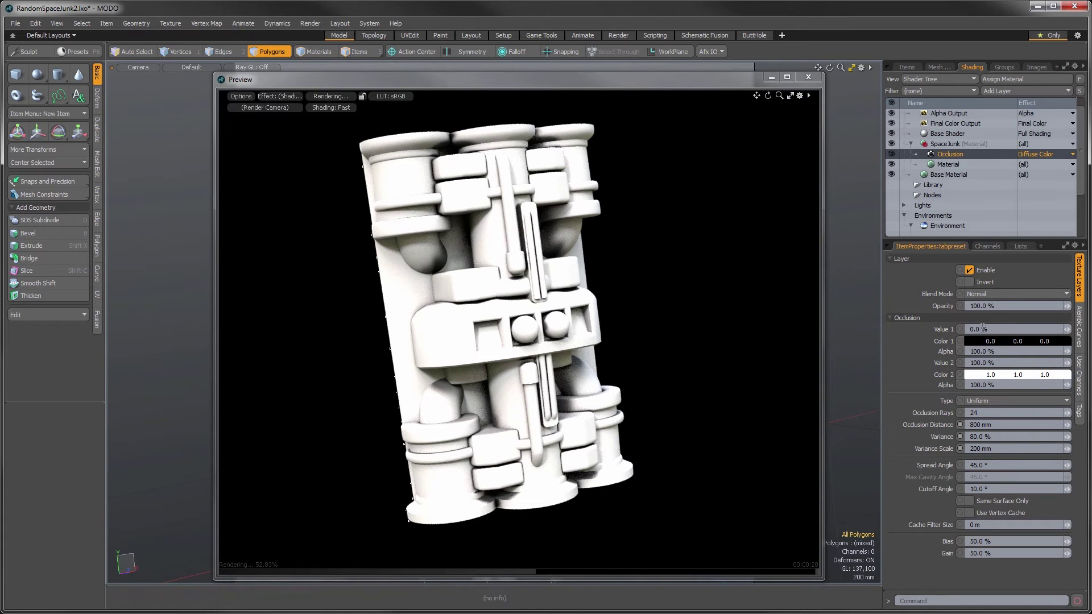
pyautogui.click(978, 292)
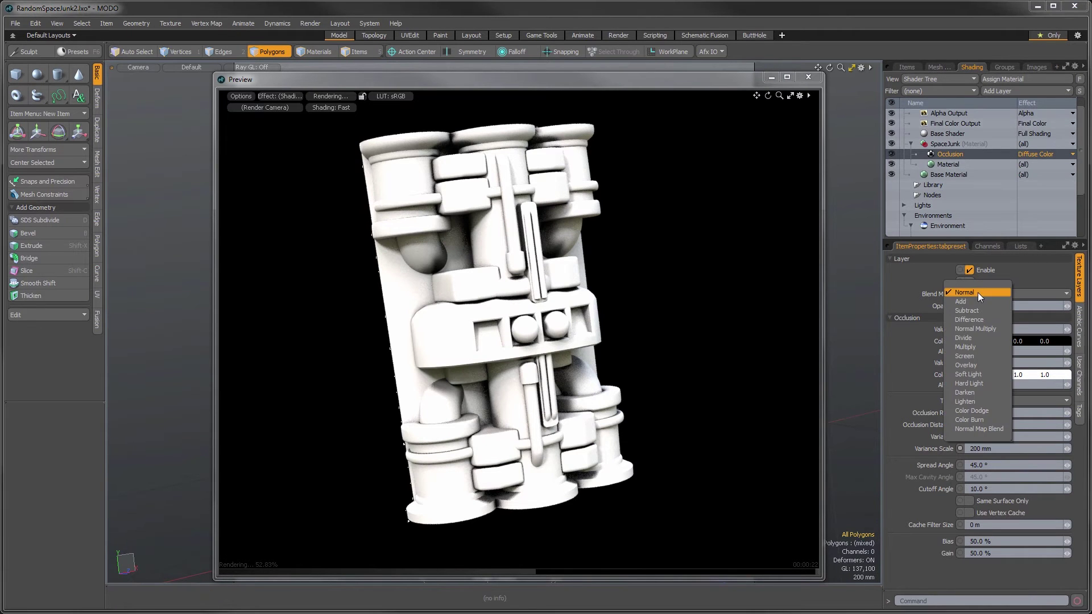
pyautogui.click(971, 347)
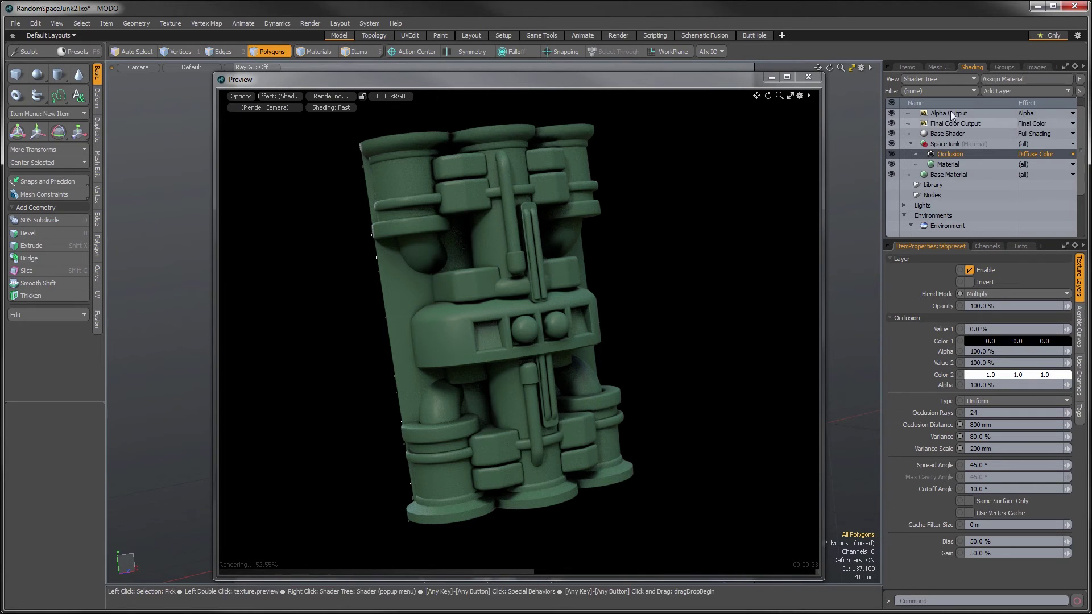
# Step: Add a second Occlusion layer above the first one and set its occlusion type to Up
pyautogui.click(999, 91)
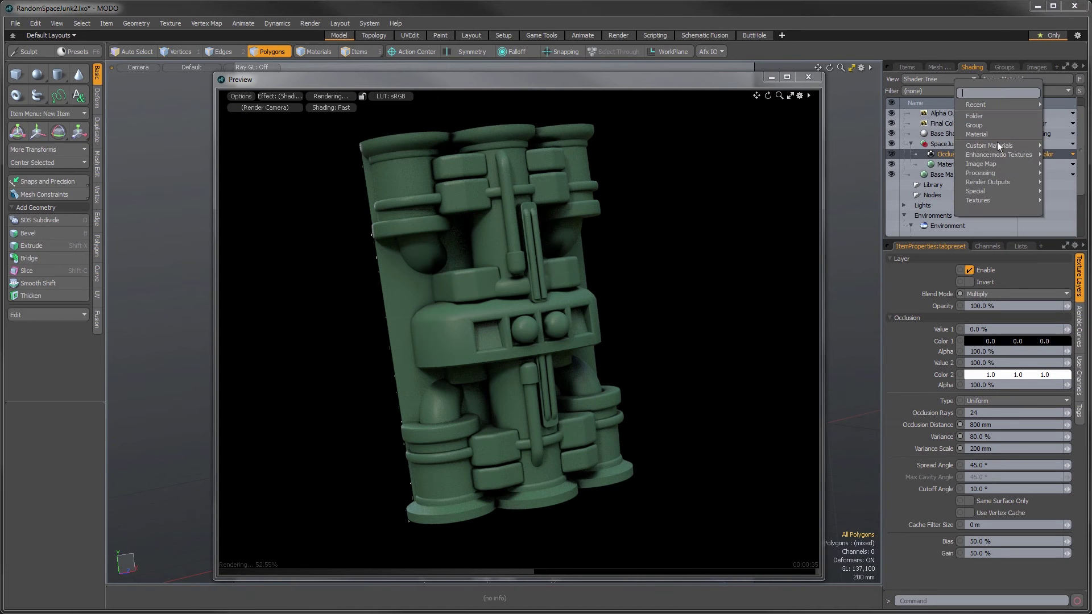
pyautogui.moveTo(994, 175)
pyautogui.click(1063, 178)
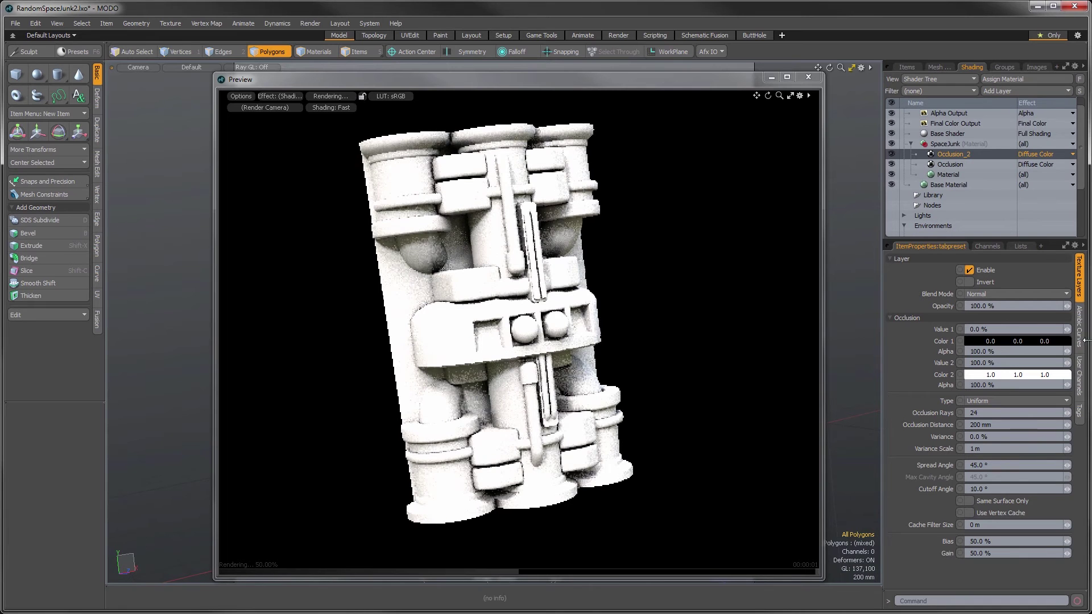
pyautogui.click(989, 399)
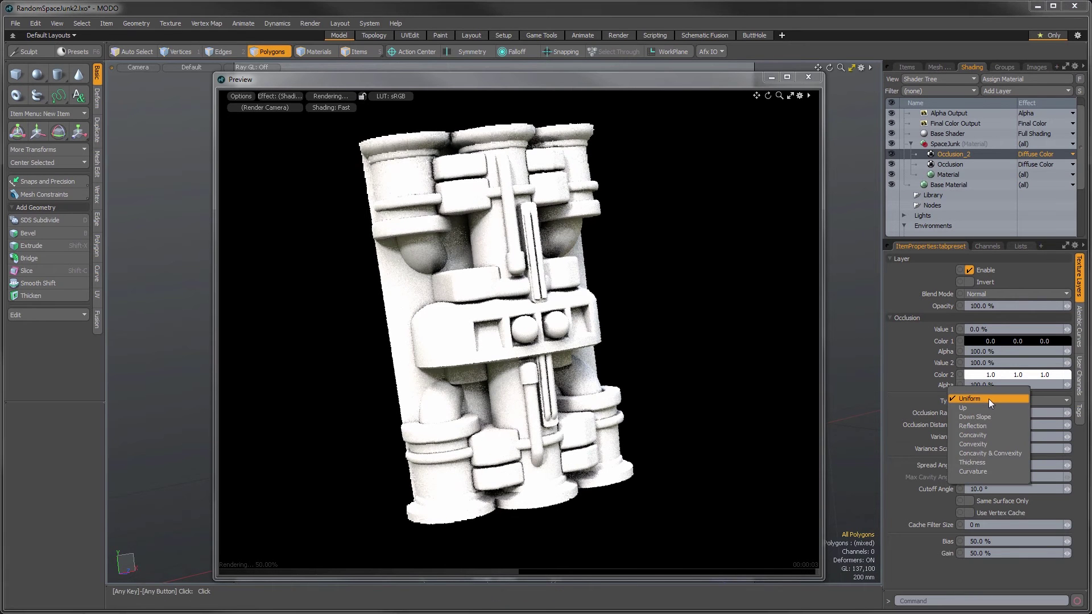
pyautogui.click(987, 404)
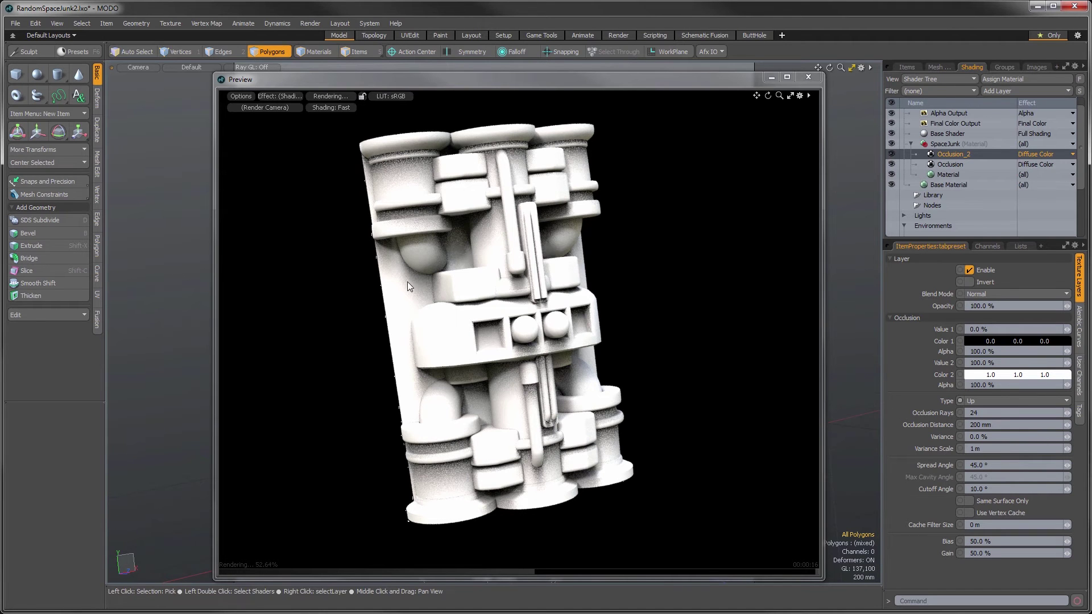
# Step: Give the second Occlusion layer 100% variance, a 10 mm variance scale and the Multiply blend mode
pyautogui.click(998, 441)
pyautogui.write('100')
pyautogui.press('Return')
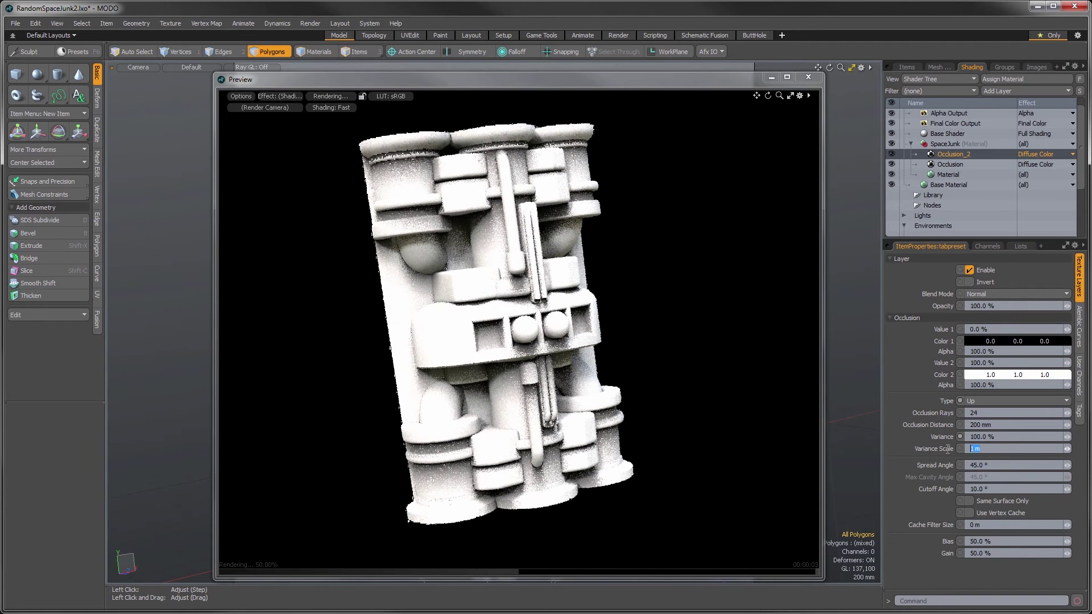
pyautogui.write('10 mm')
pyautogui.press('Return')
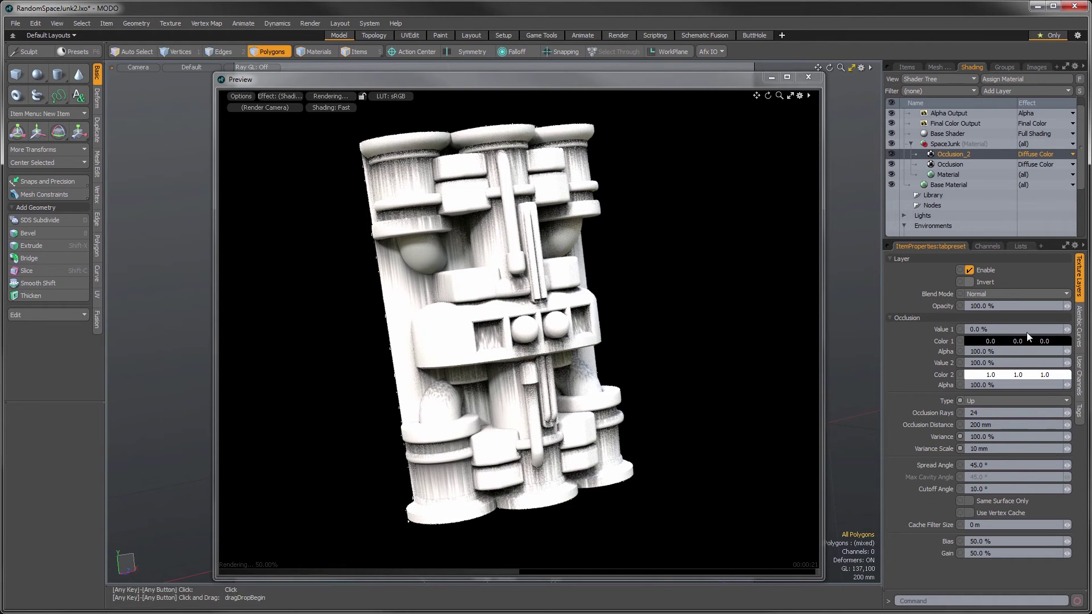
pyautogui.click(987, 292)
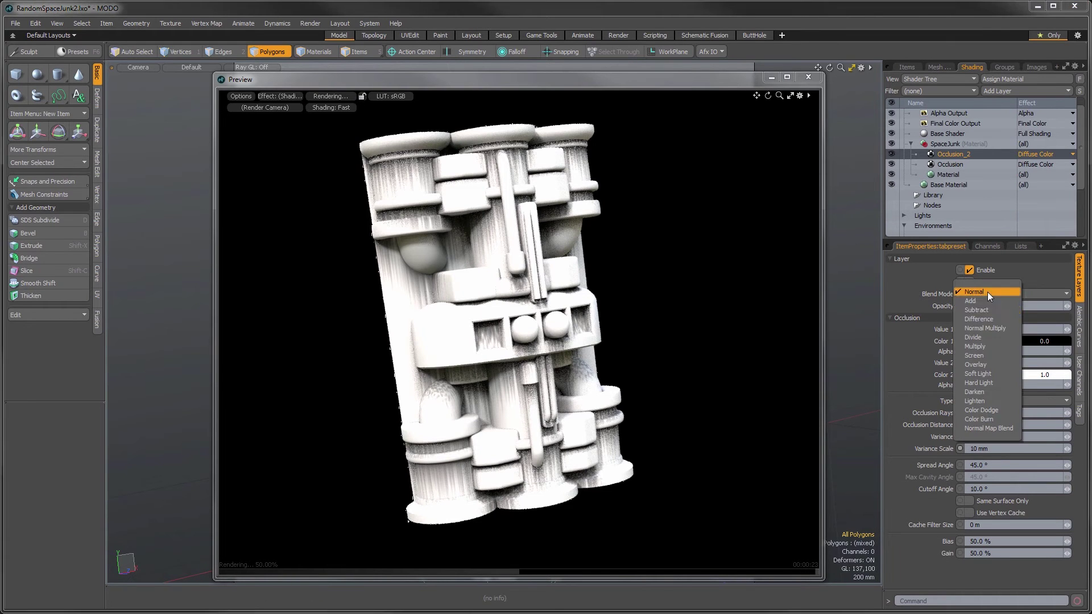
pyautogui.click(989, 346)
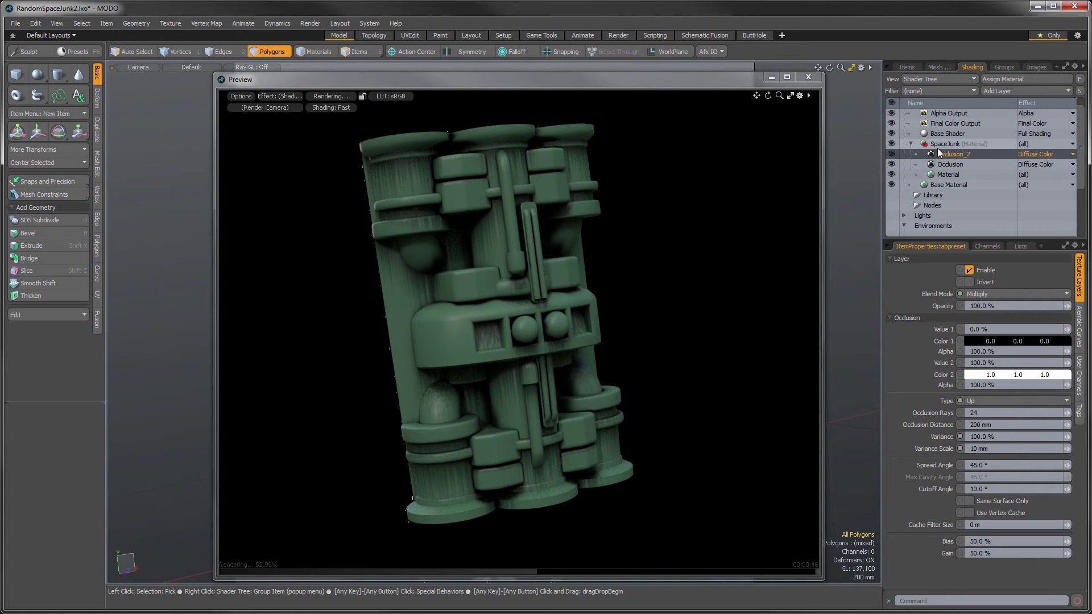
# Step: Add a group above the Occlusion layers in SpaceJunk and create a new material inside it
pyautogui.click(995, 91)
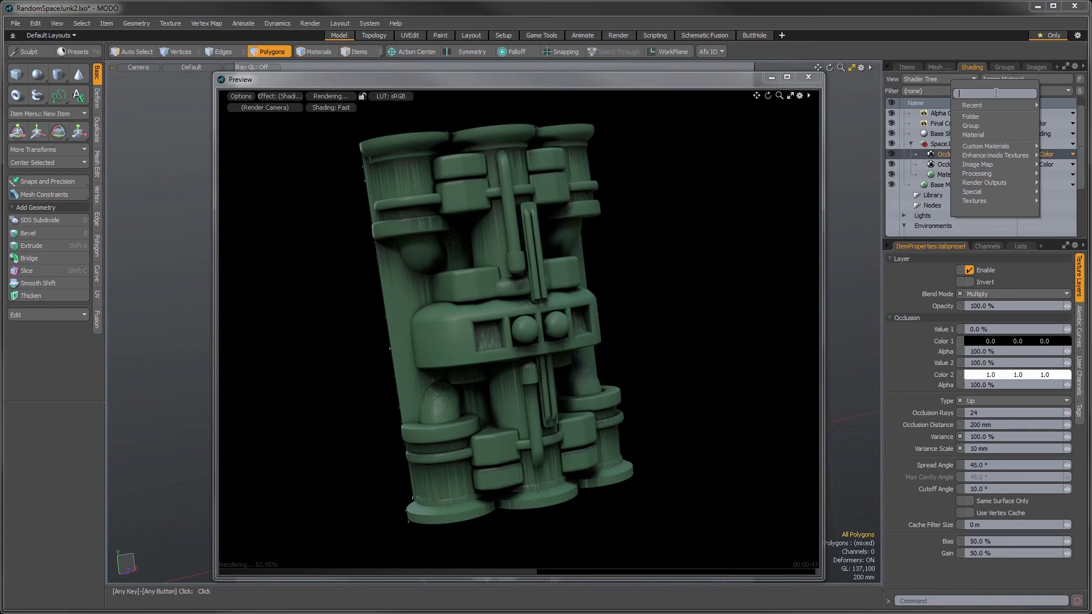
pyautogui.click(985, 125)
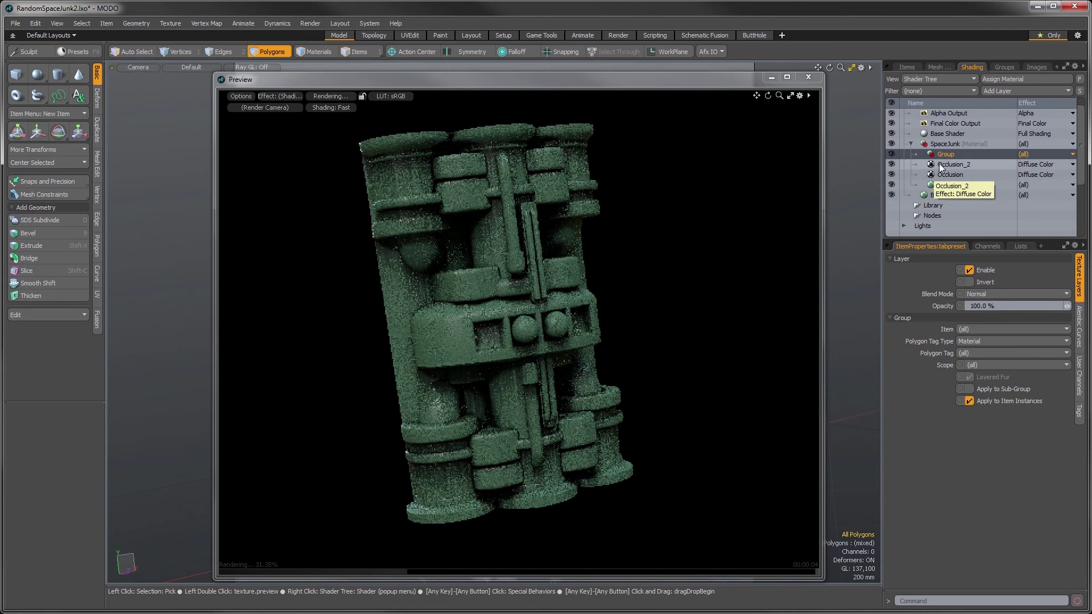
pyautogui.click(1018, 91)
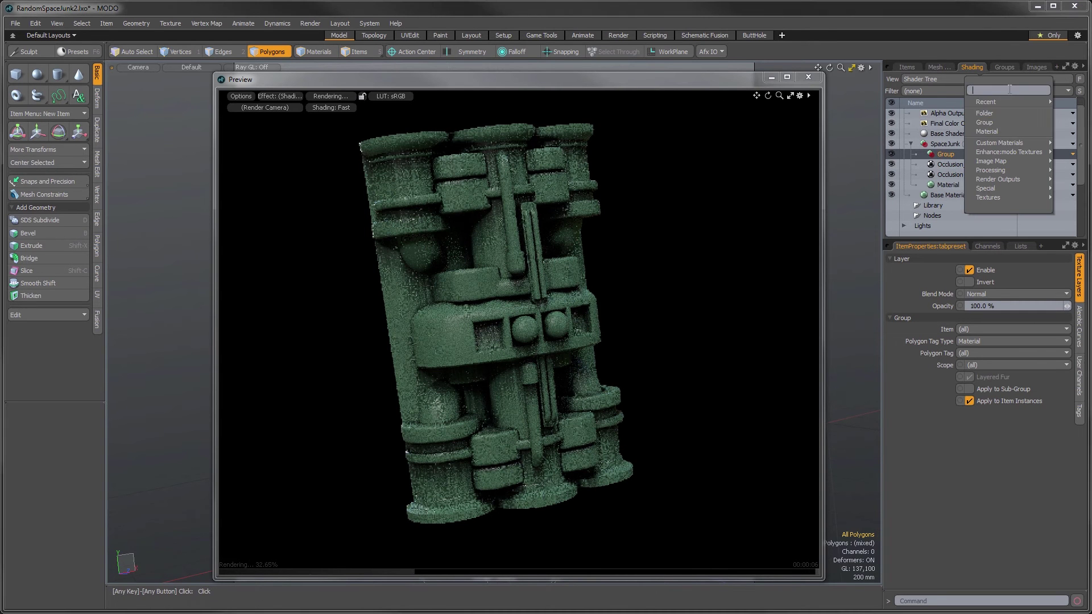
pyautogui.click(995, 129)
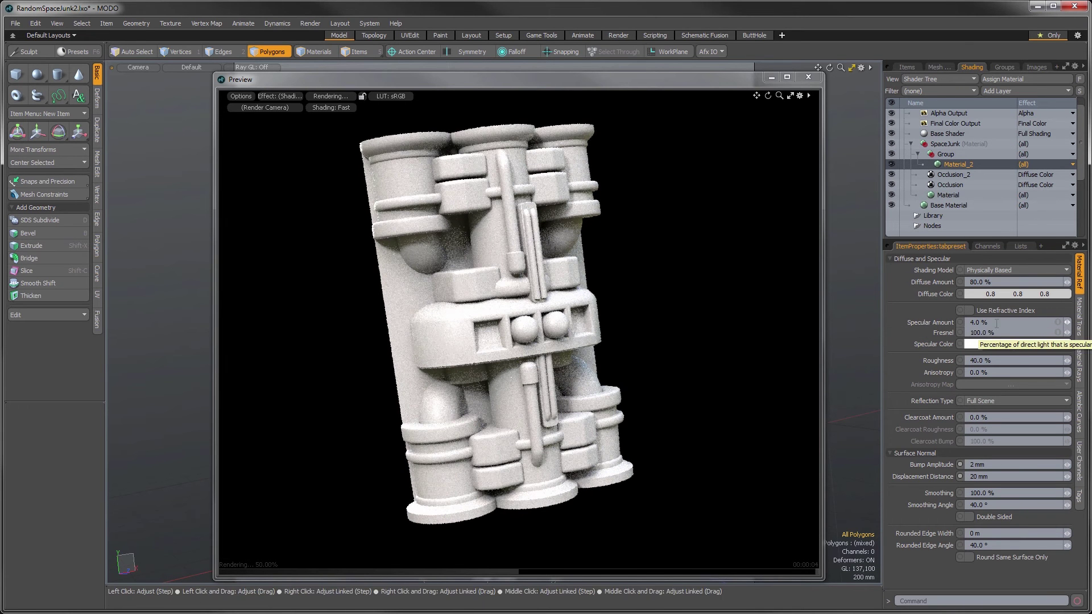
# Step: Set the grouped material's specular amount to 30%
pyautogui.click(1000, 322)
pyautogui.write('30')
pyautogui.press('Return')
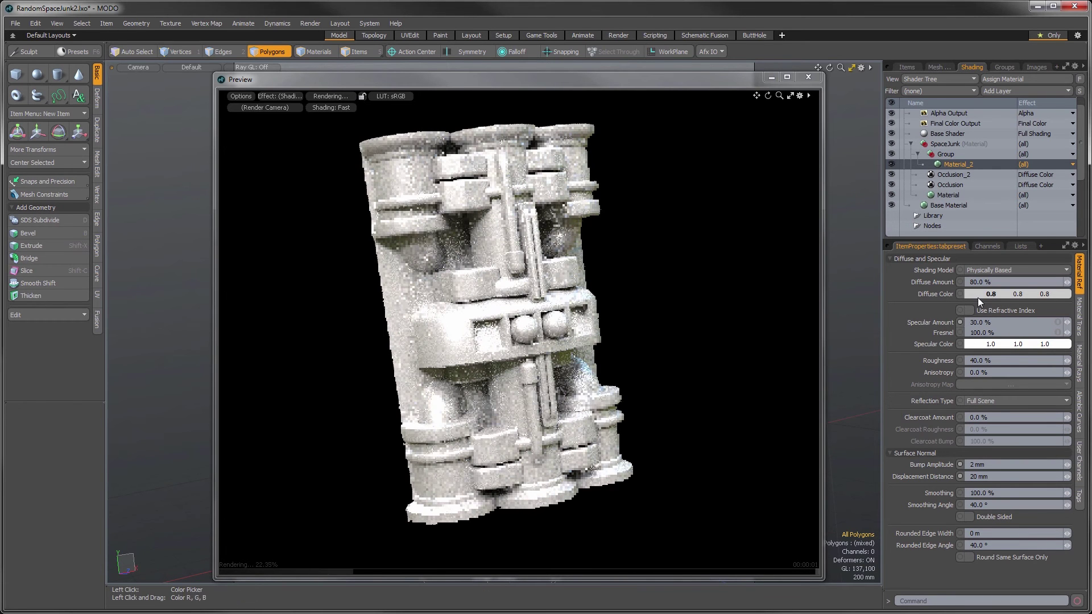
# Step: Darken the grouped material's diffuse color to a grey of about 0.42 and its specular color to about 0.87
pyautogui.click(961, 294)
pyautogui.moveTo(629, 318); pyautogui.dragTo(624, 318)
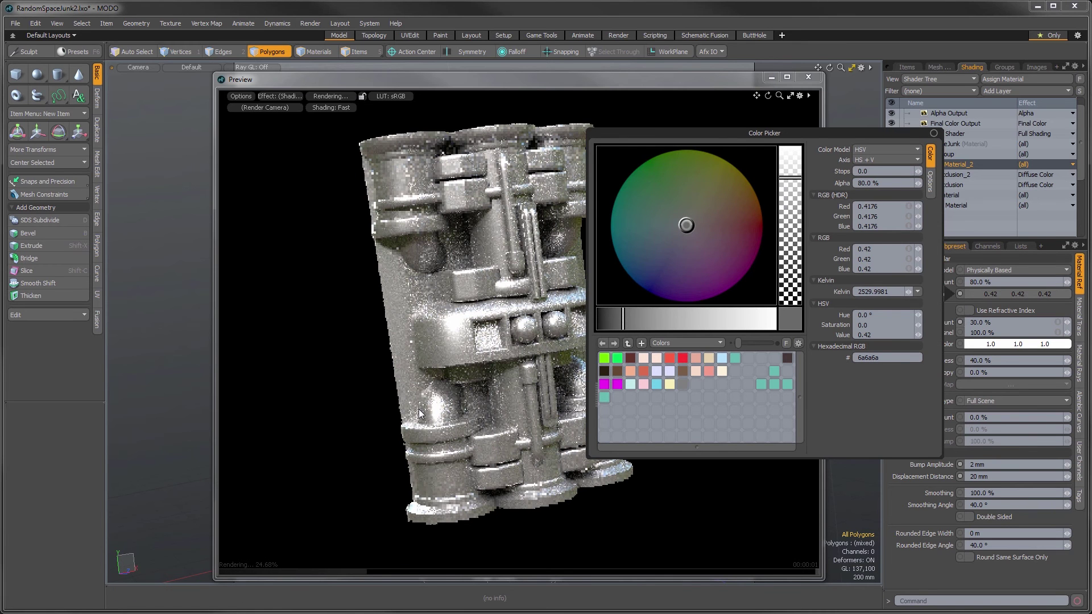
pyautogui.click(910, 568)
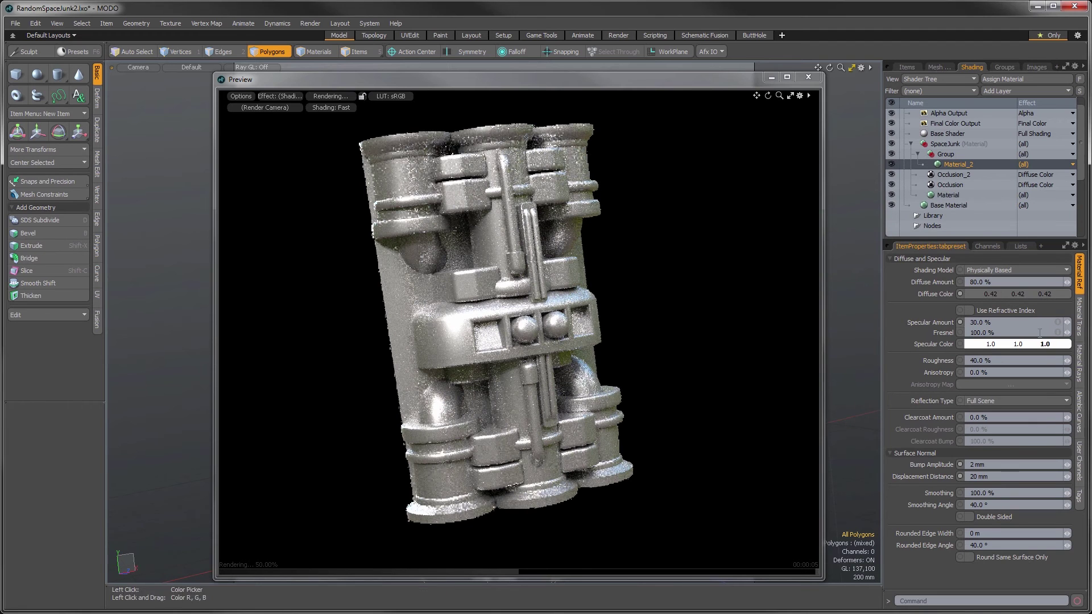
pyautogui.click(1000, 345)
pyautogui.click(724, 363)
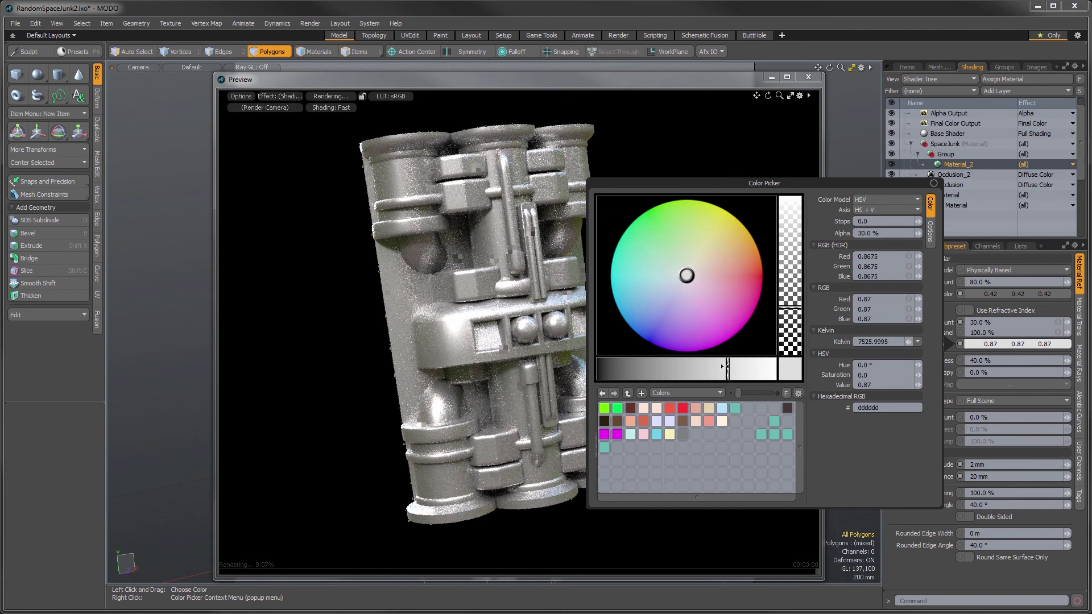
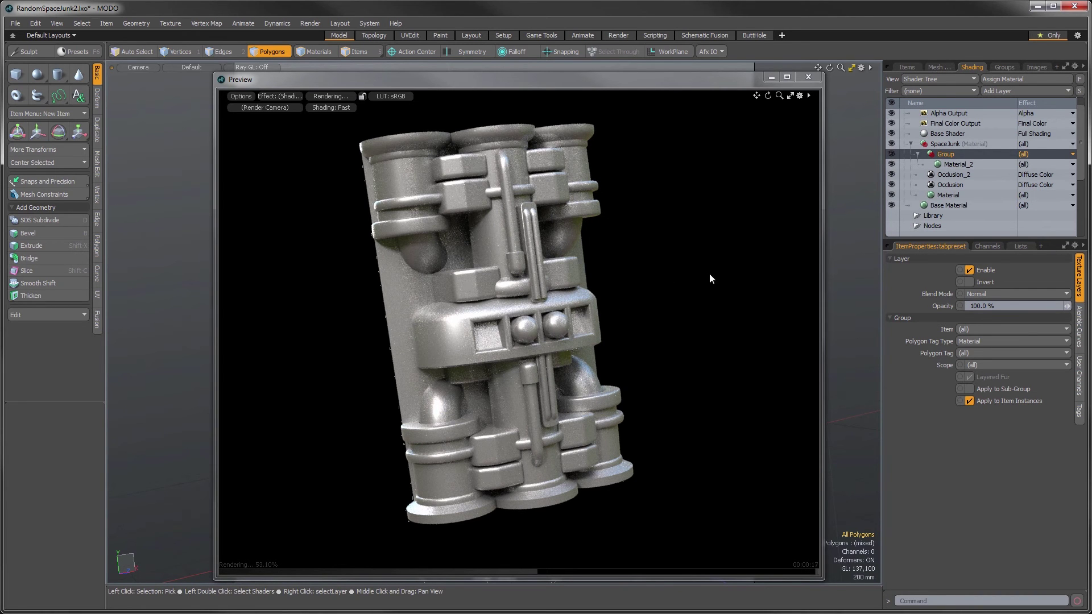
# Step: Add an Occlusion layer above the material inside the new group and set its effect to Group Mask
pyautogui.click(998, 90)
pyautogui.moveTo(992, 145)
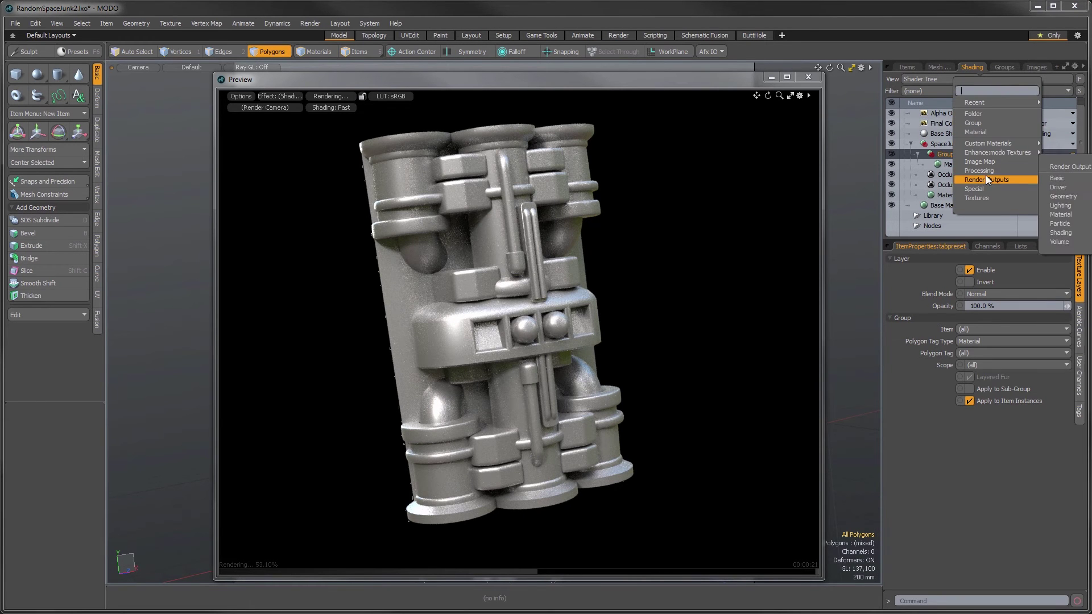
pyautogui.moveTo(985, 170)
pyautogui.click(1062, 176)
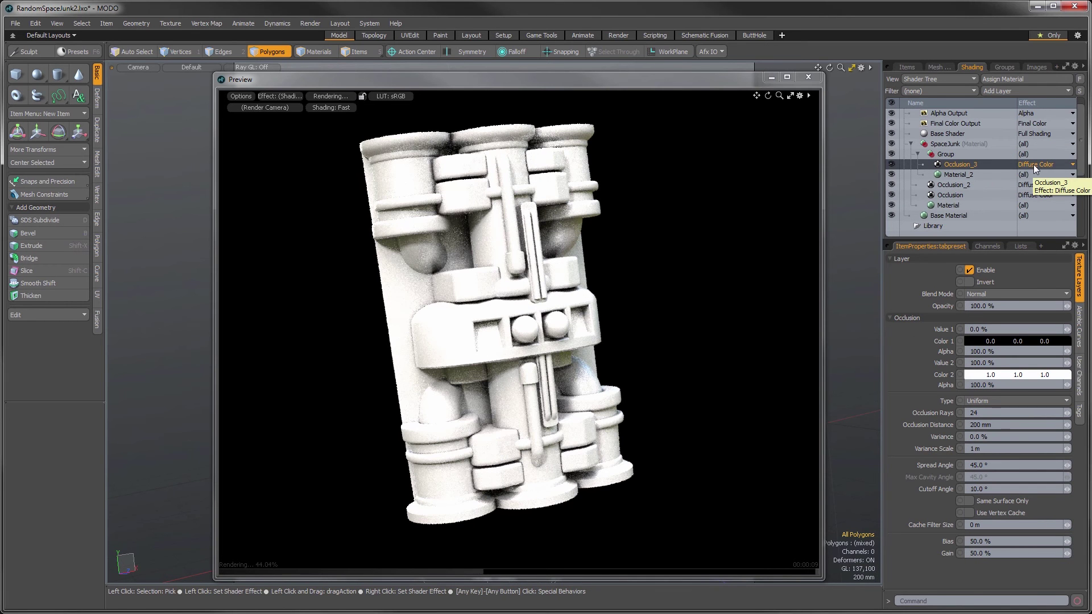
pyautogui.click(1060, 166)
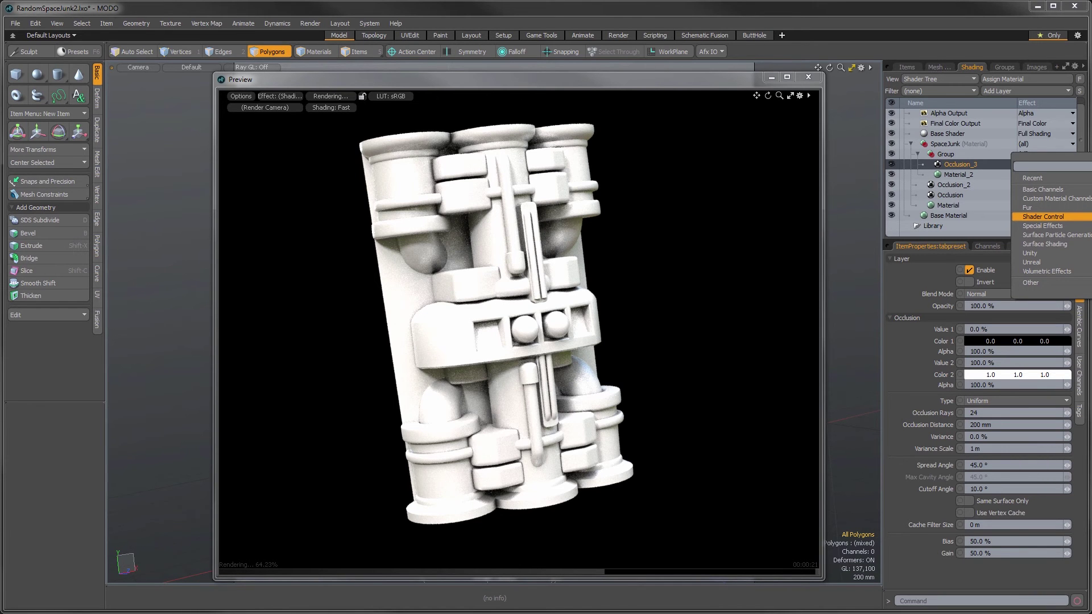
pyautogui.click(1087, 217)
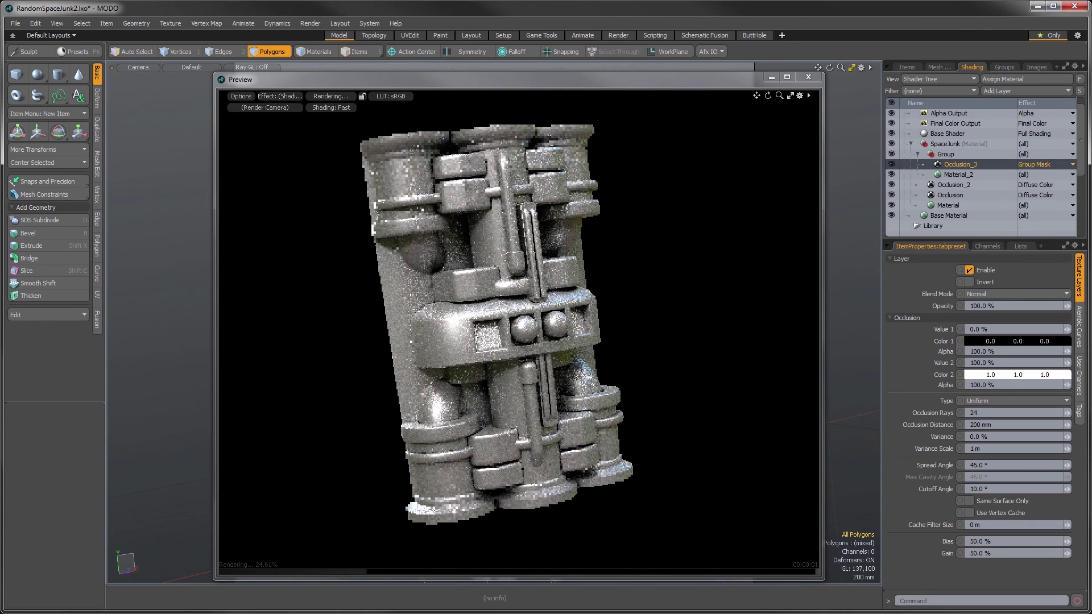
# Step: Set the Group Mask occlusion's type to Convexity and invert the layer
pyautogui.click(1016, 398)
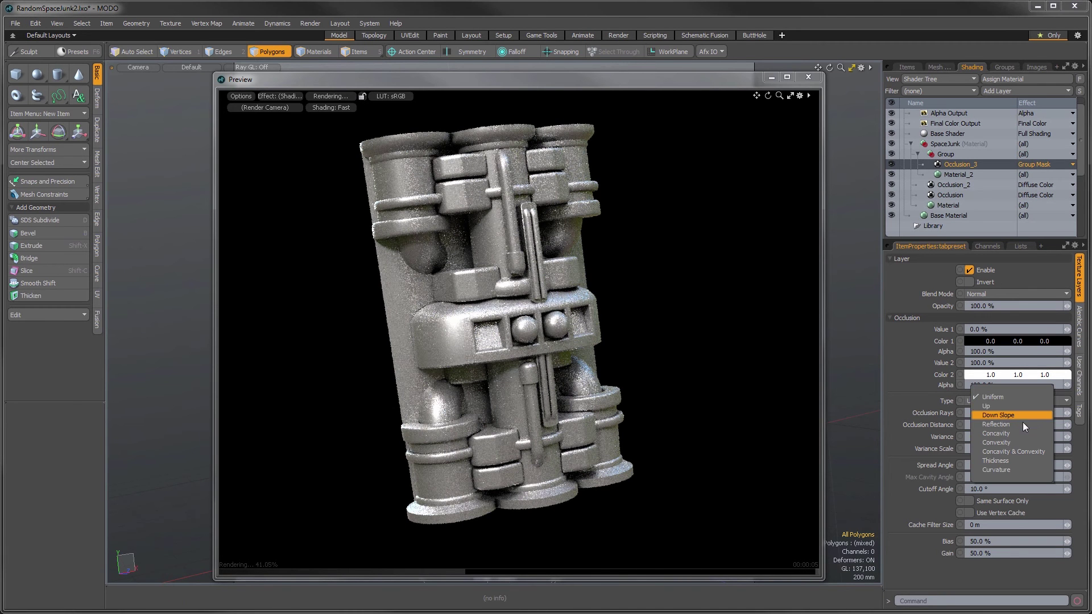
pyautogui.click(1025, 443)
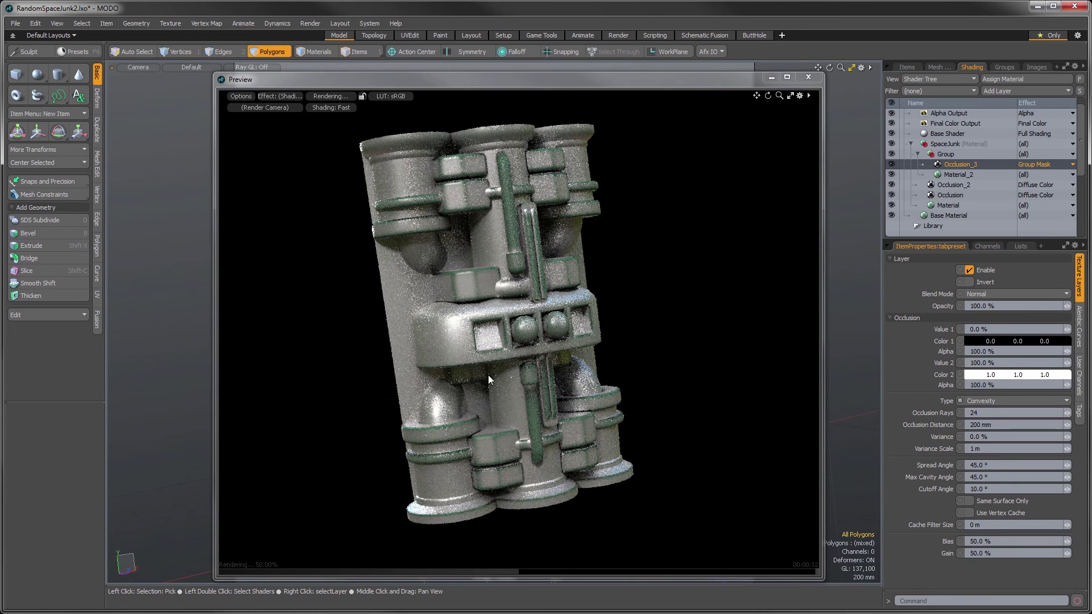
pyautogui.click(969, 283)
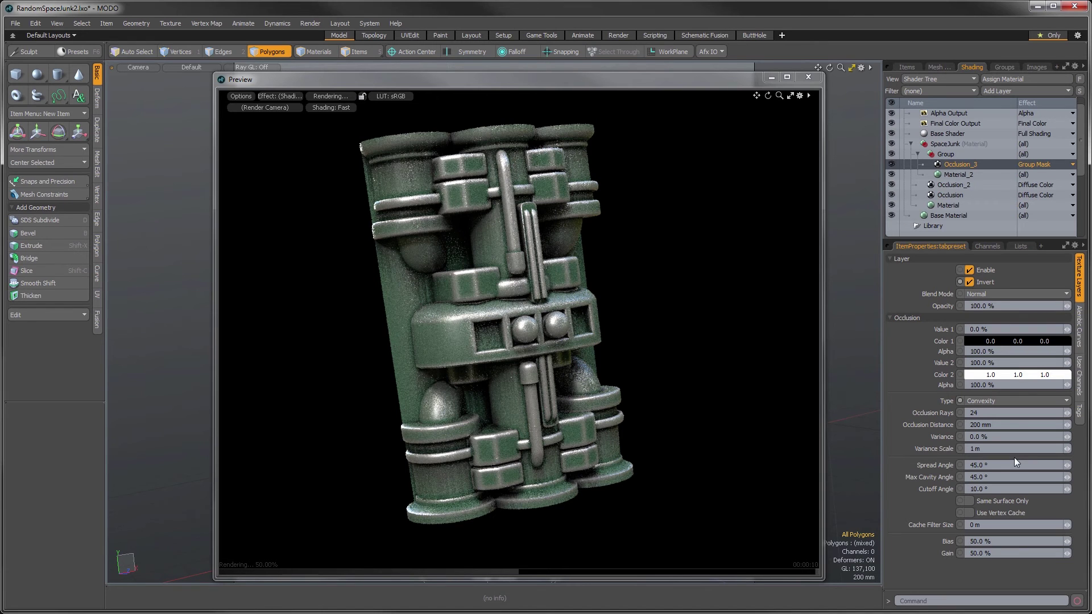
# Step: Give the Group Mask occlusion a variance of 80%, a variance scale of 19 mm and a spread angle of about 28°
pyautogui.click(959, 437)
pyautogui.write('80')
pyautogui.click(959, 449)
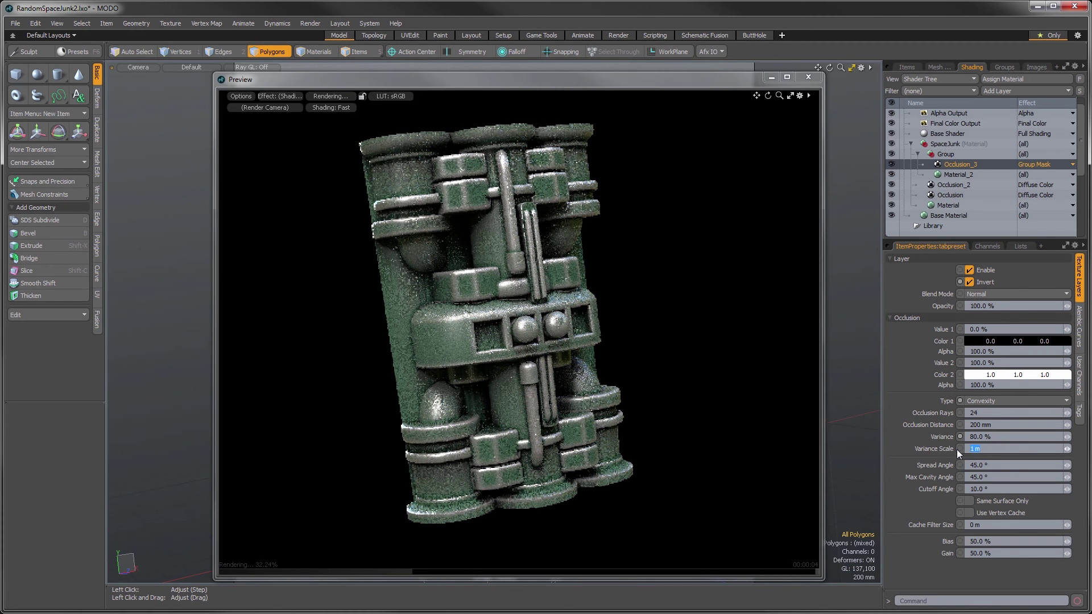
pyautogui.write('19')
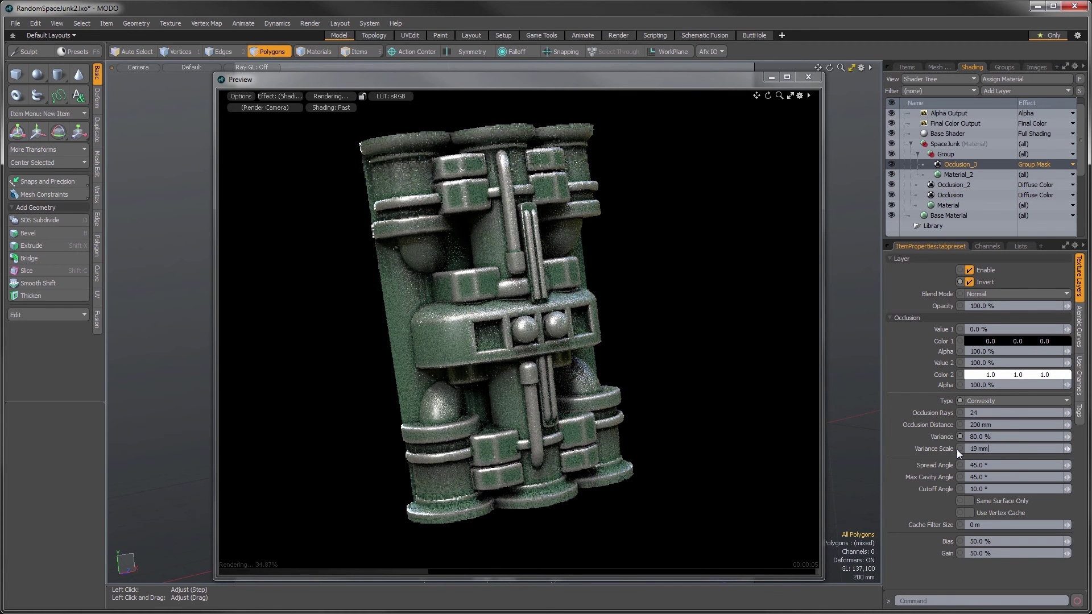
pyautogui.press('Return')
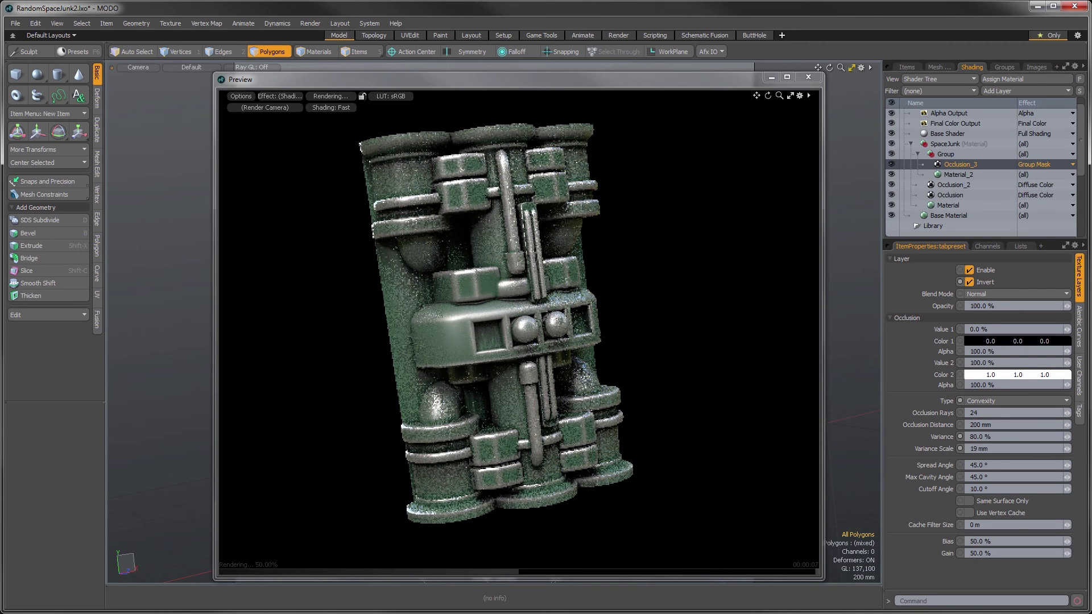
pyautogui.moveTo(1067, 465); pyautogui.dragTo(1059, 465)
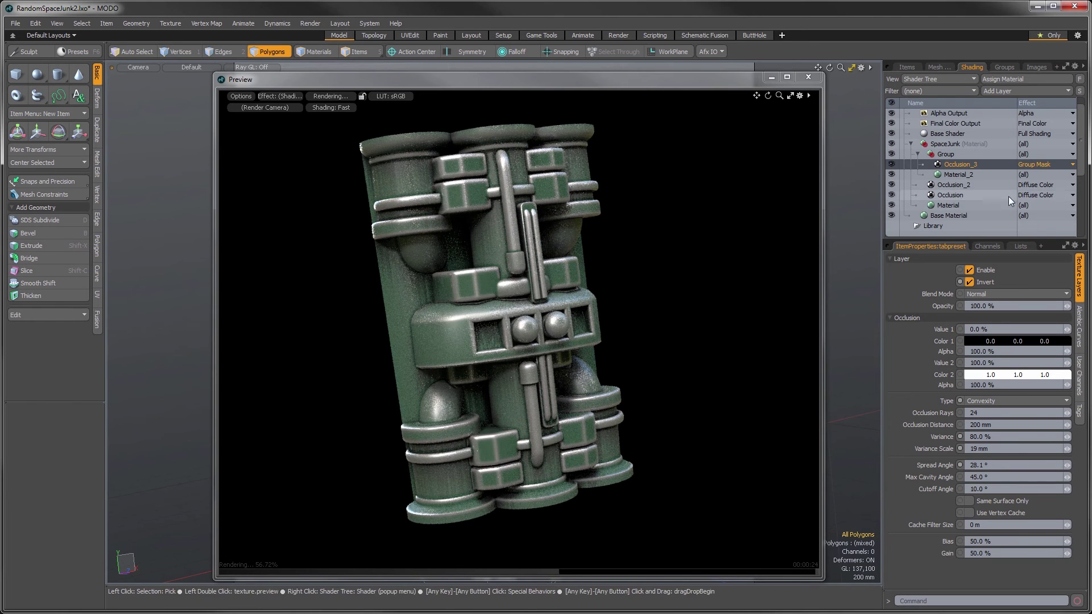
# Step: Add a Scratches texture from the Enhance:modo Skins set above the Group Mask occlusion
pyautogui.click(1021, 93)
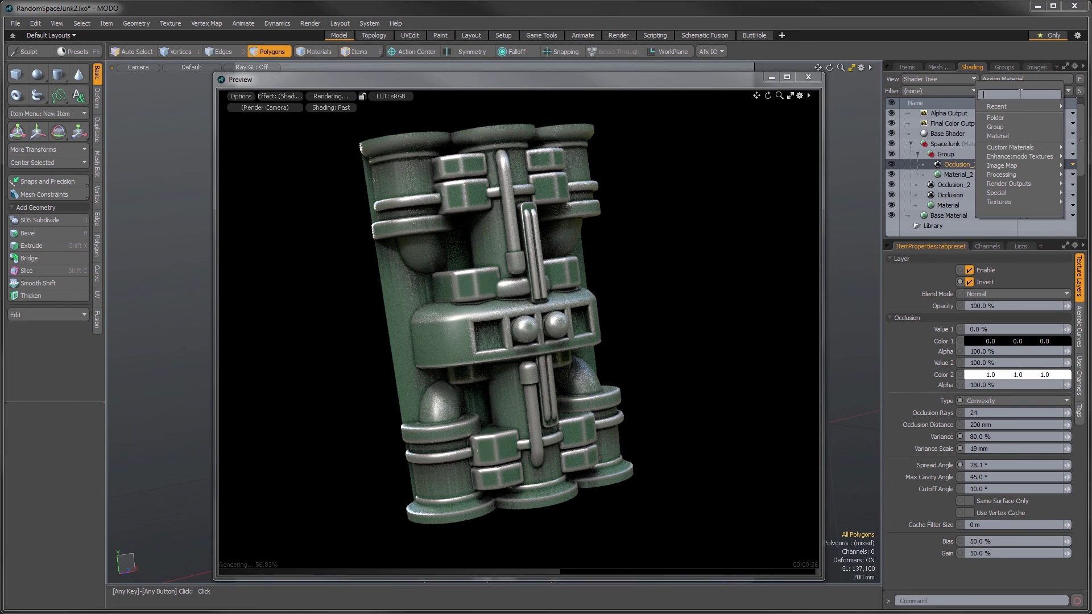
pyautogui.moveTo(1002, 157)
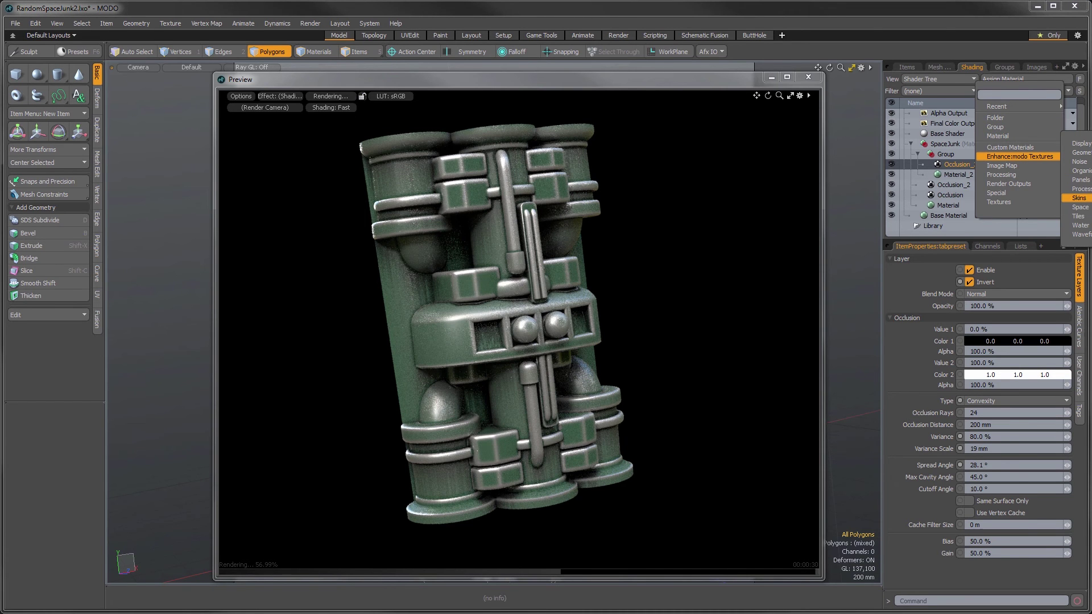
pyautogui.click(1080, 198)
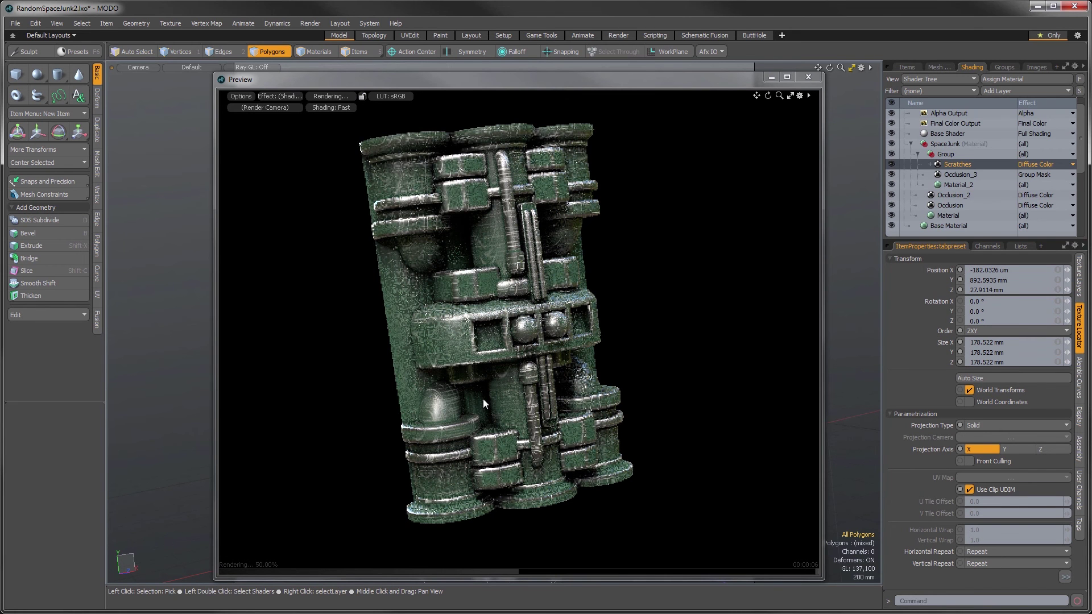
# Step: Set the Scratches texture's scratch dispersion to 50% and its scratch clip to 60%
pyautogui.click(1079, 276)
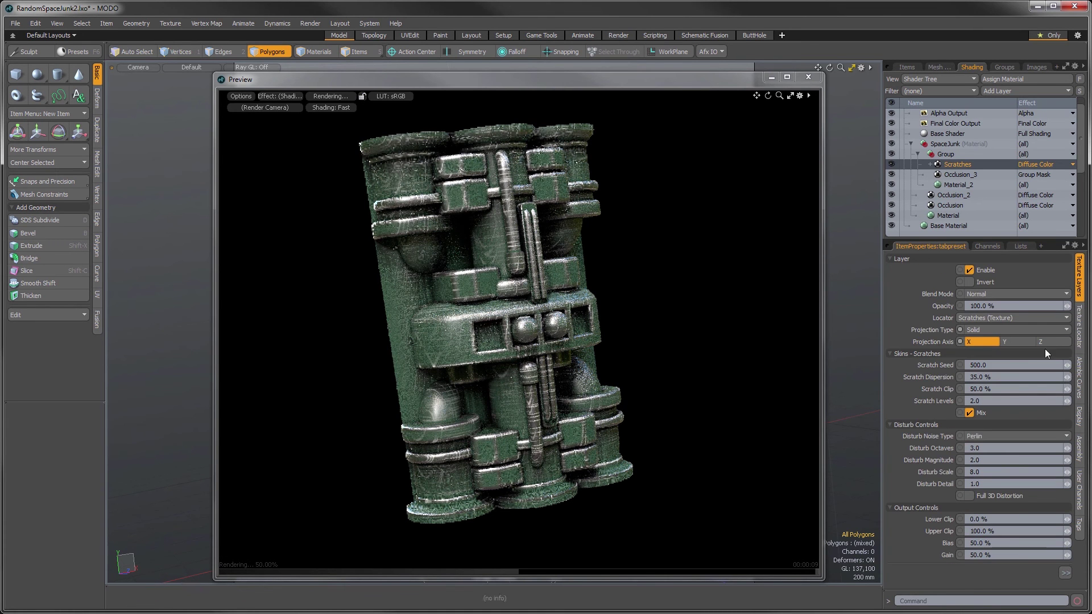
pyautogui.click(996, 378)
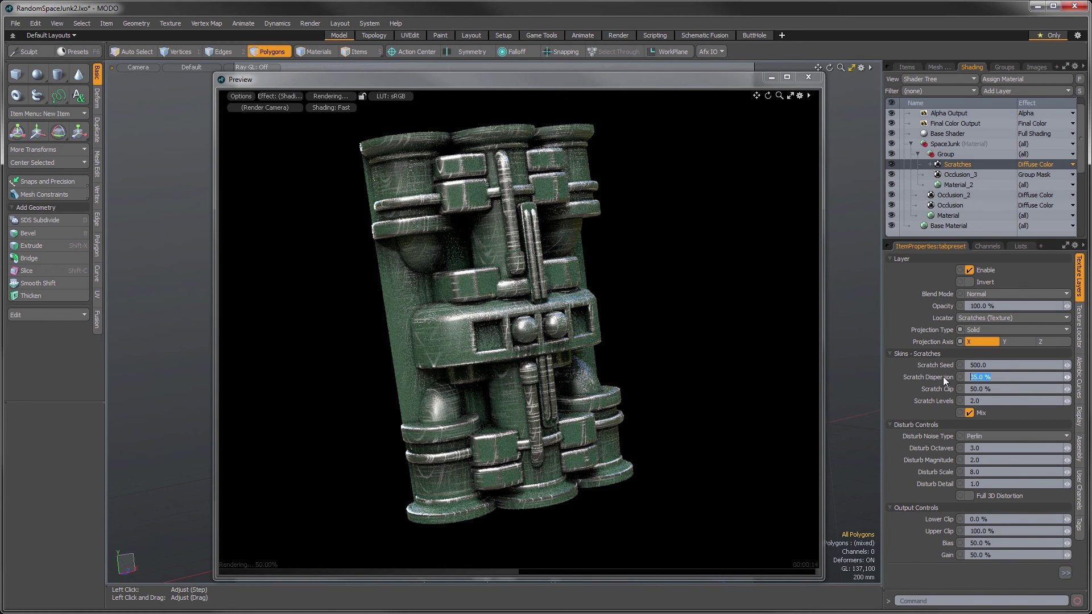
pyautogui.write('50')
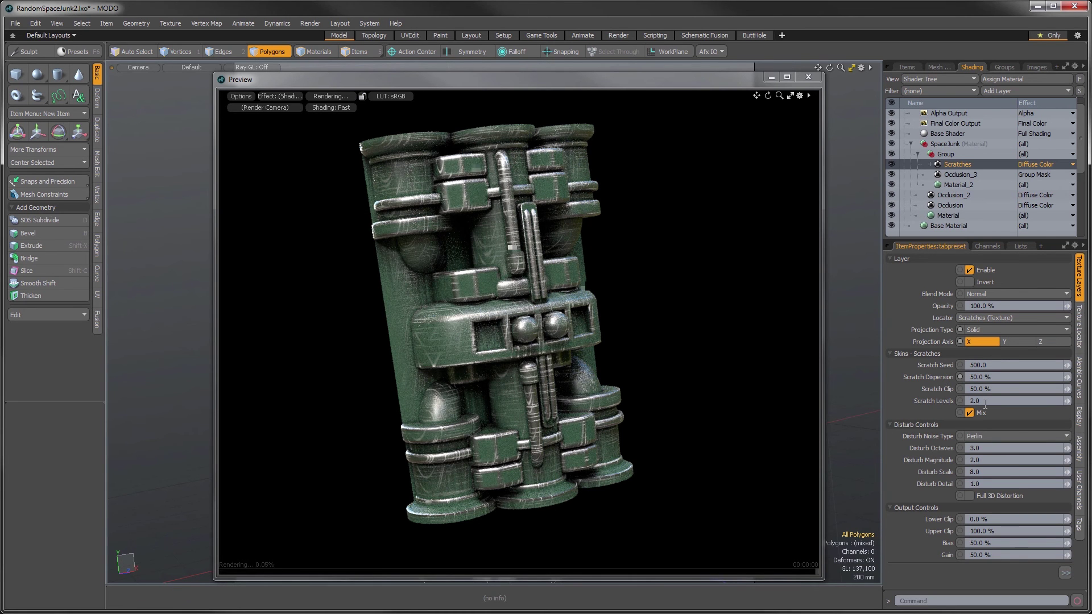
pyautogui.press('Return')
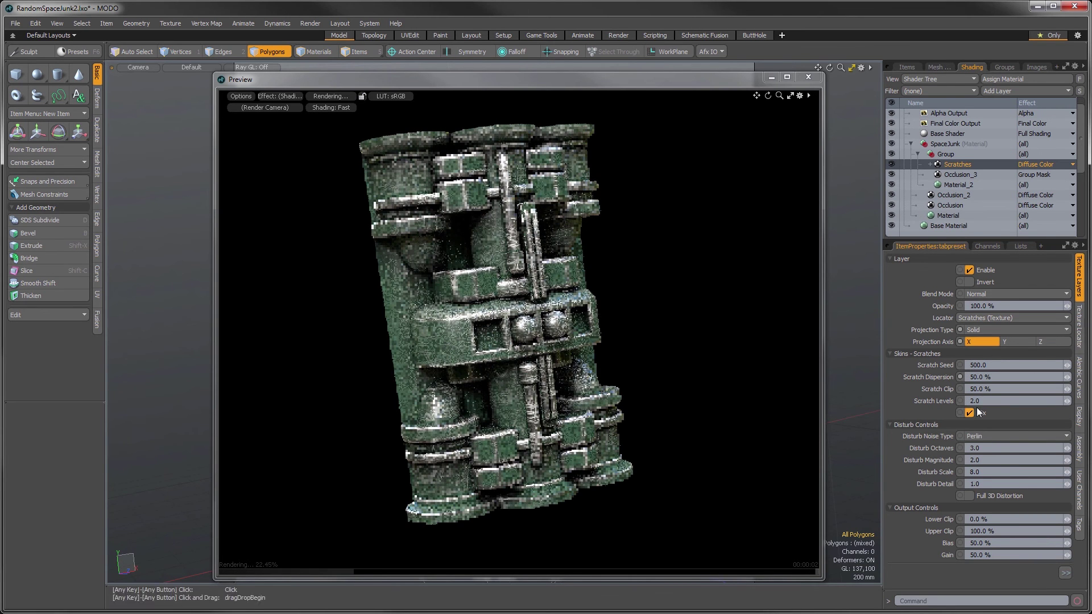
pyautogui.click(996, 390)
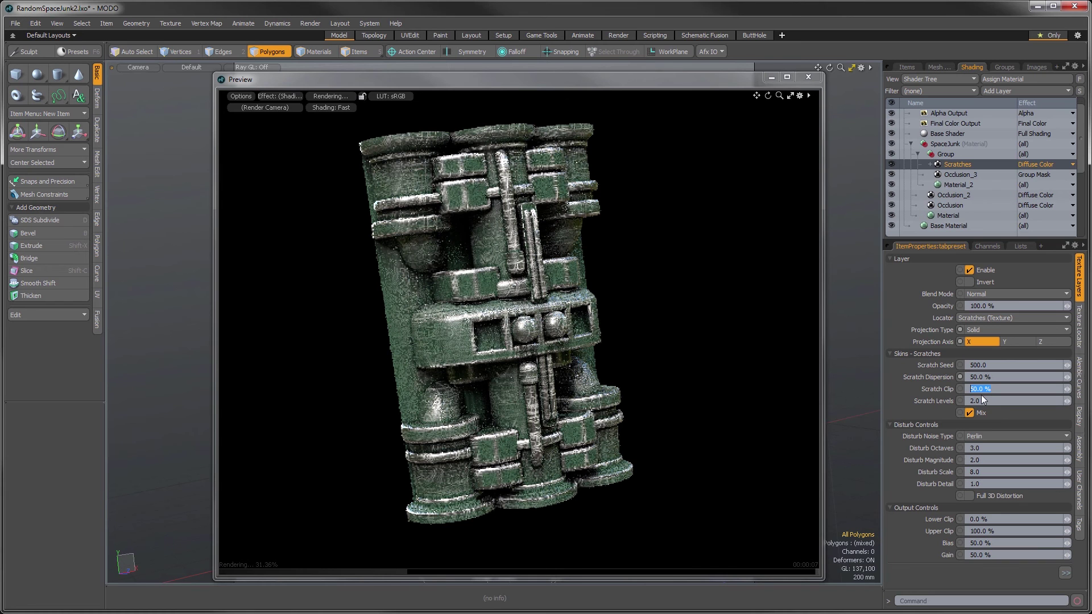
pyautogui.write('60')
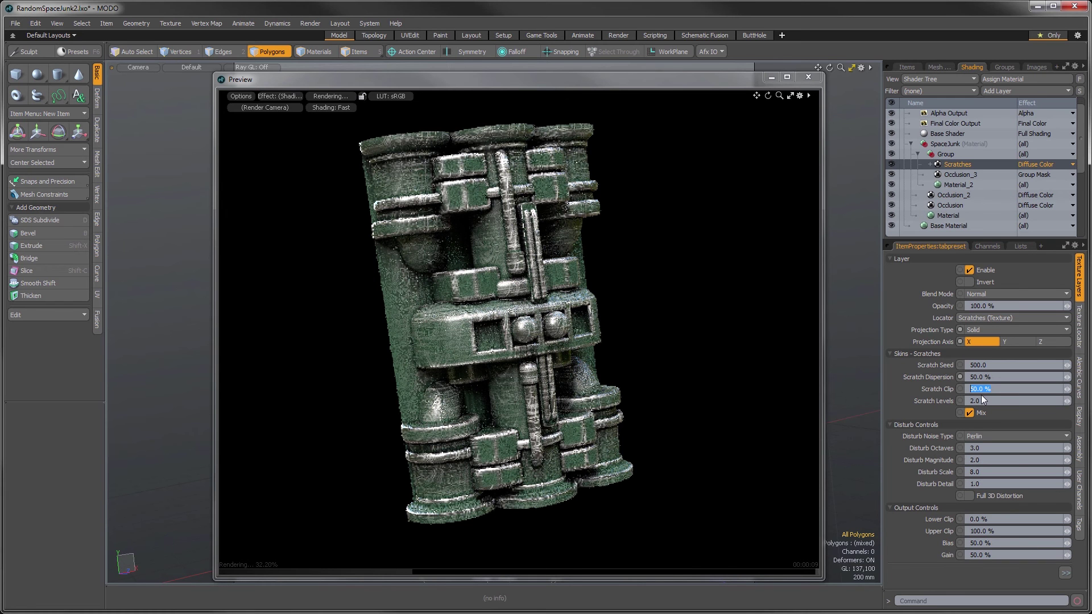
pyautogui.press('Return')
# Step: Set the Scratches texture's scratch levels to 7 and its output gain to 98%
pyautogui.click(982, 400)
pyautogui.write('7')
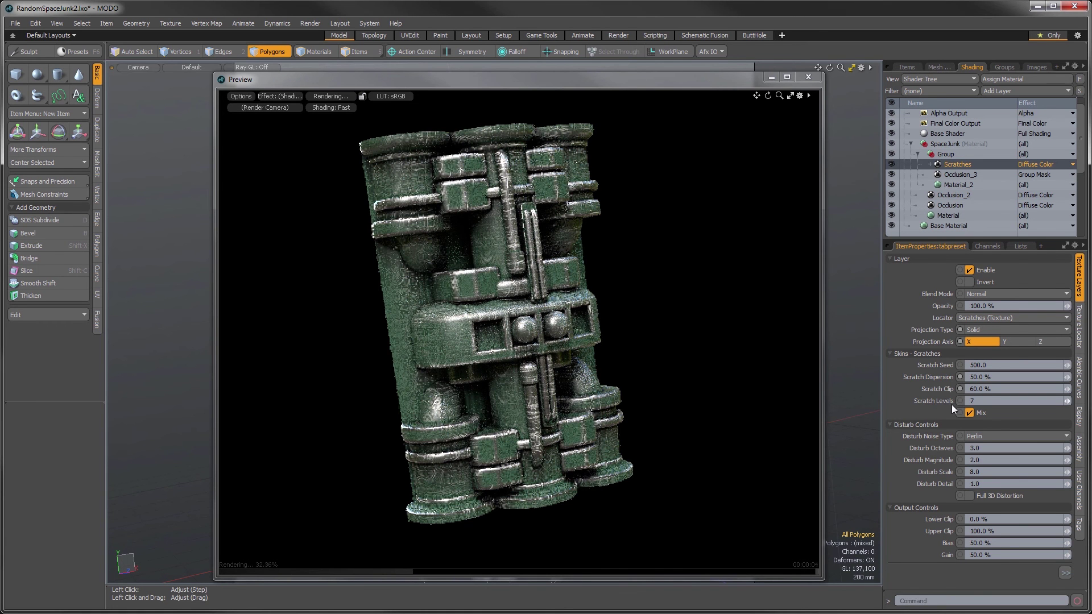
pyautogui.press('Return')
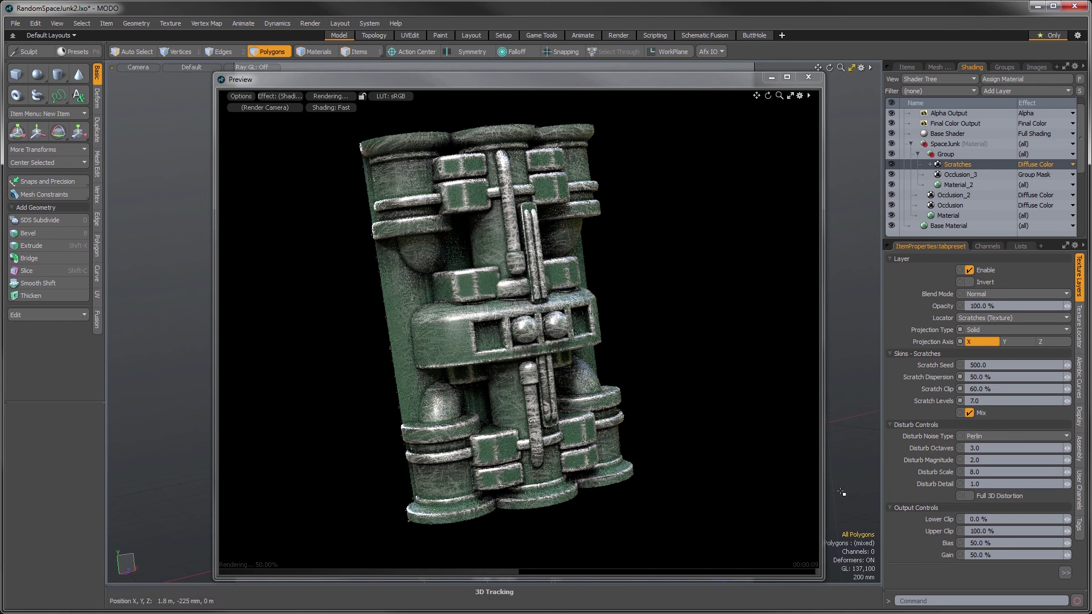
pyautogui.click(990, 555)
pyautogui.write('98')
pyautogui.press('Return')
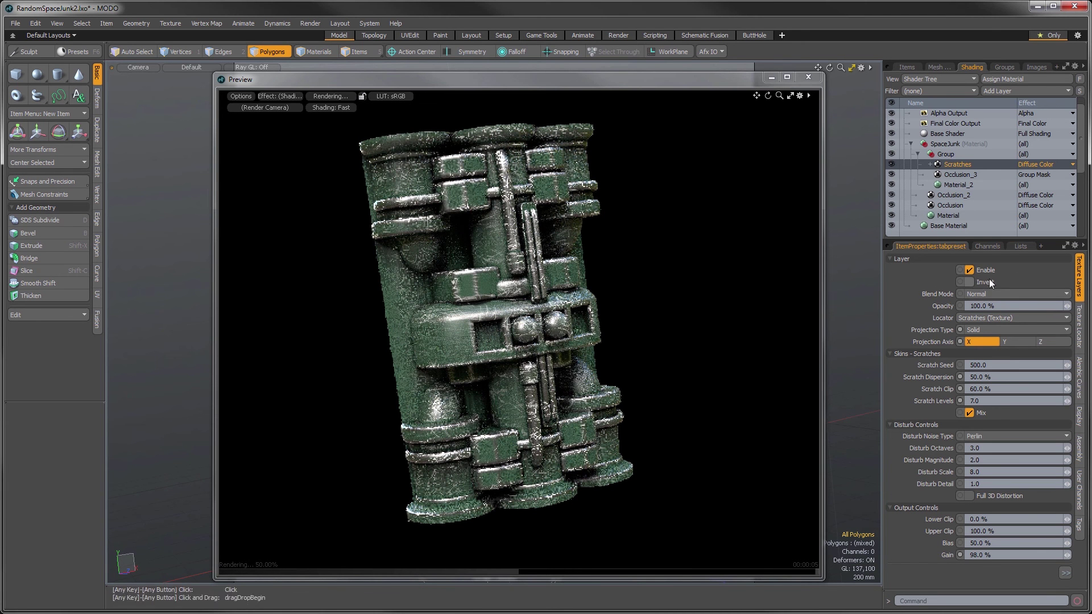
# Step: Turn the Scratches texture into an inverted Group Mask that uses the Multiply blend mode
pyautogui.click(1024, 166)
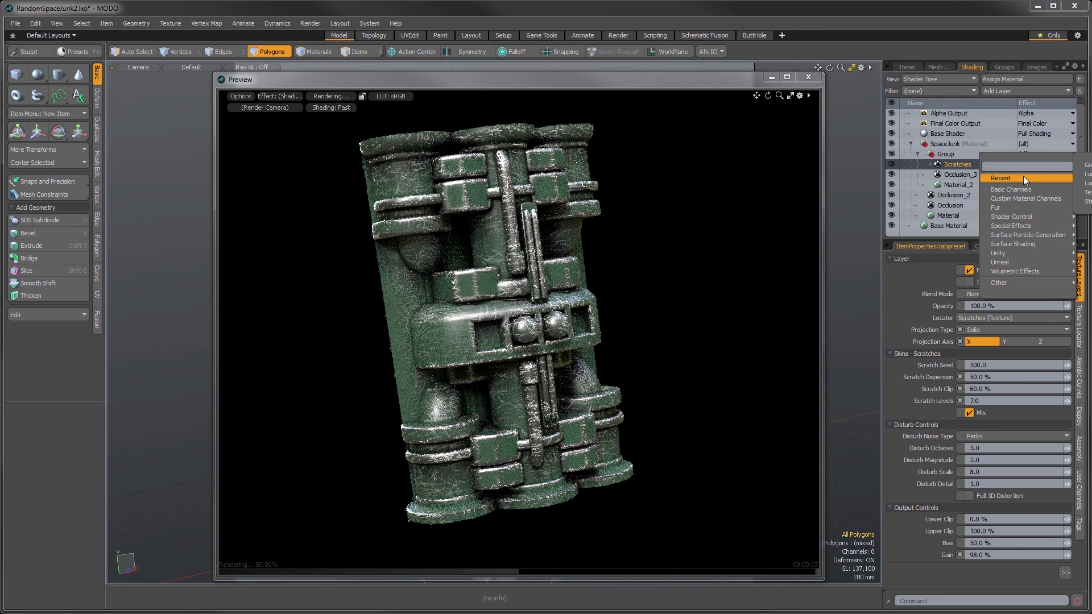
pyautogui.click(1083, 165)
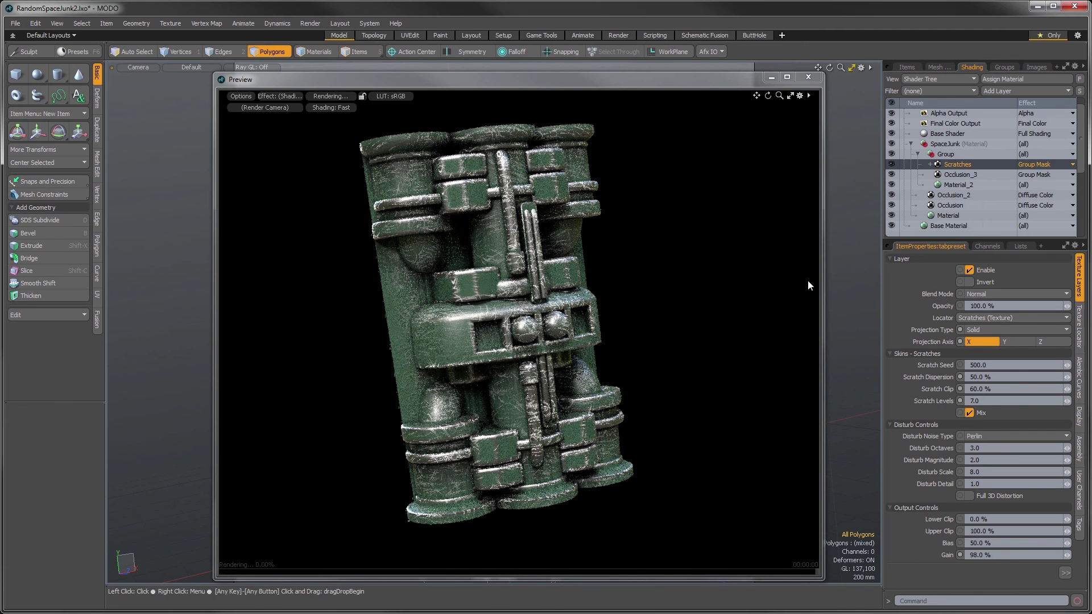
pyautogui.click(974, 282)
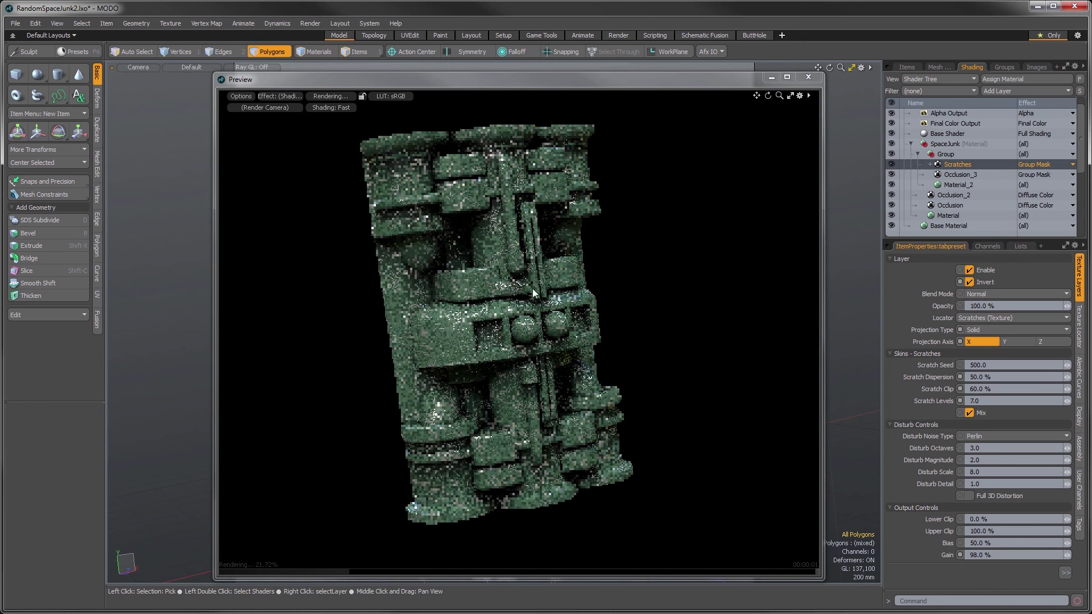
pyautogui.click(982, 296)
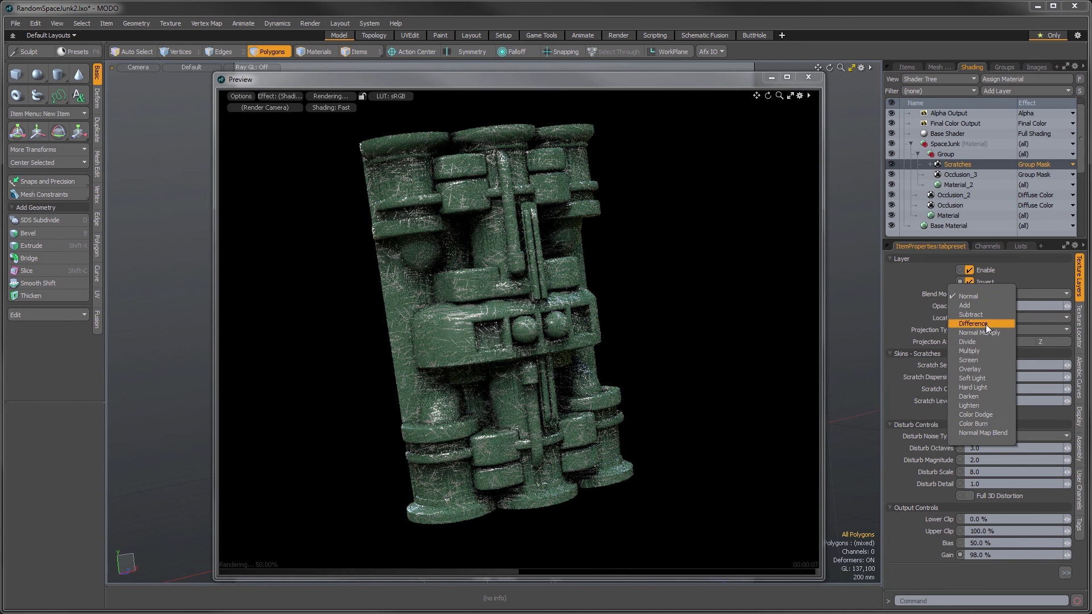
pyautogui.click(984, 351)
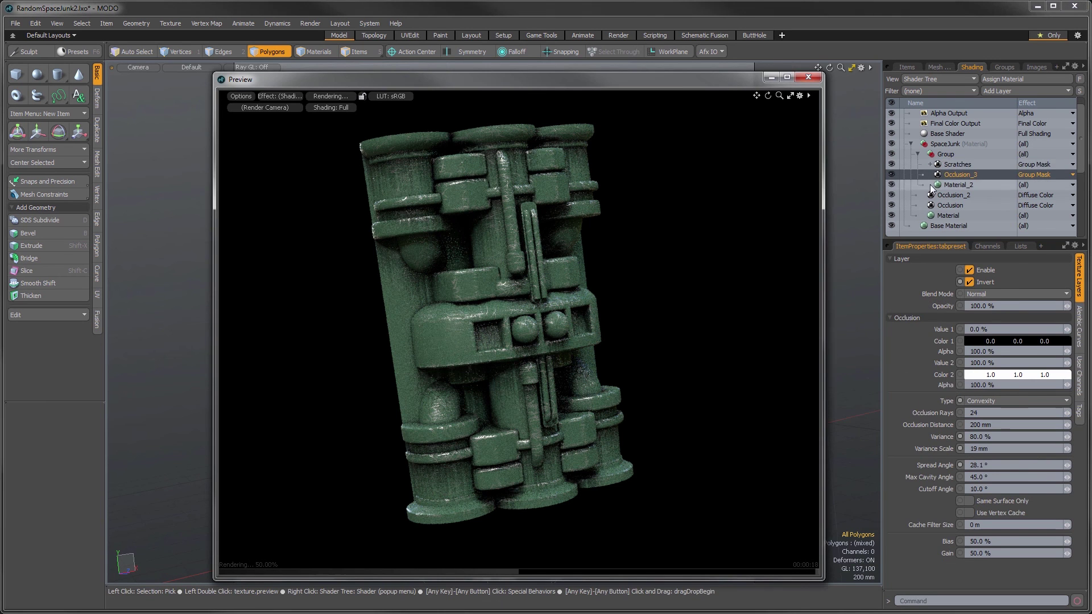
# Step: Review the properties of the Scratches mask, the Occlusion mask and the material inside the group
pyautogui.click(953, 164)
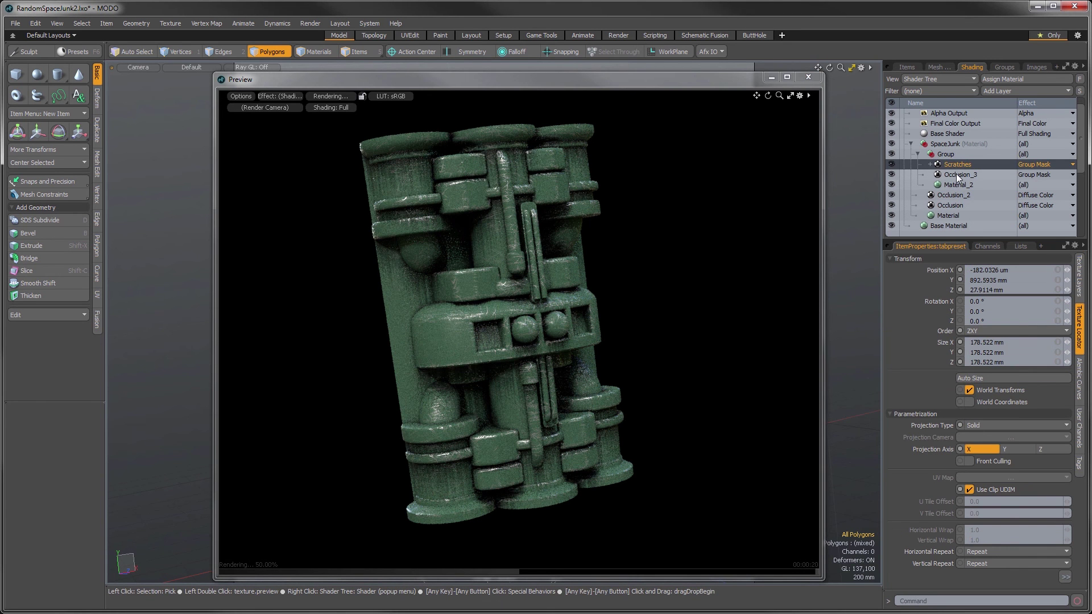
pyautogui.click(957, 175)
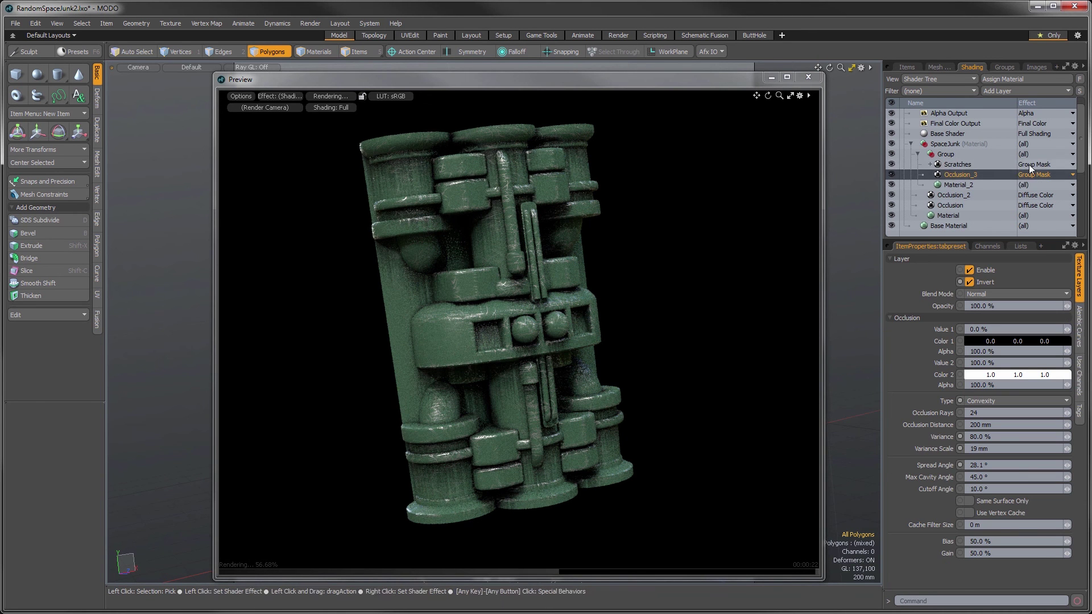
pyautogui.click(966, 165)
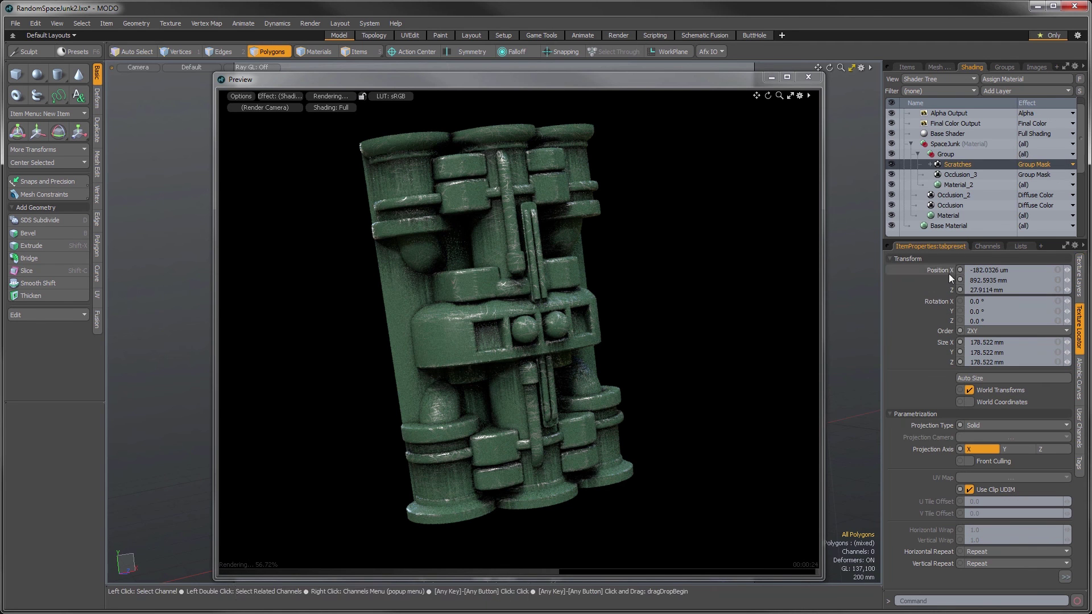
pyautogui.click(1079, 275)
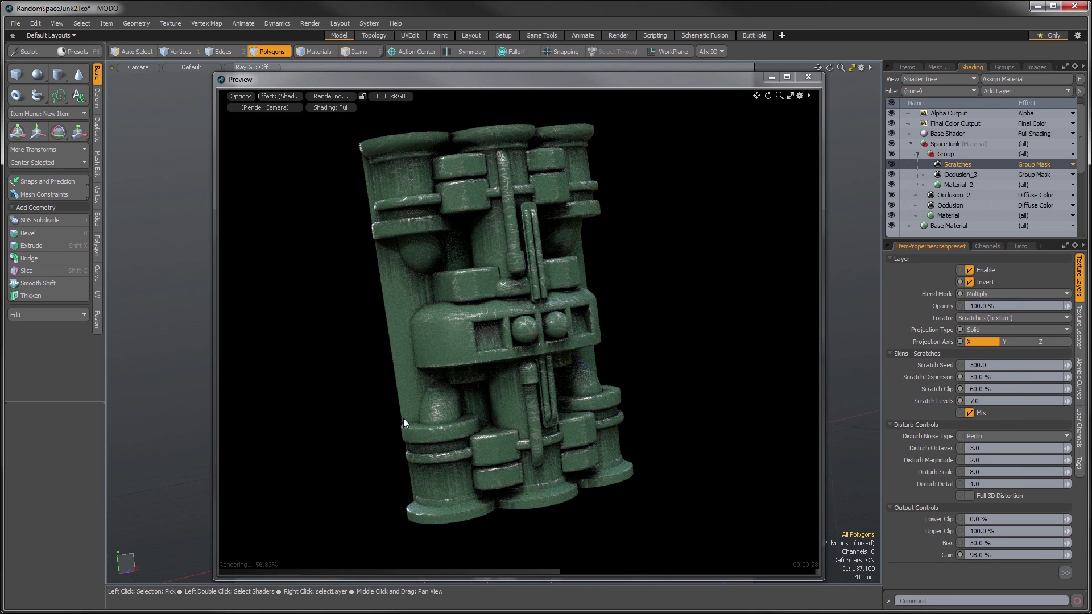
pyautogui.click(966, 186)
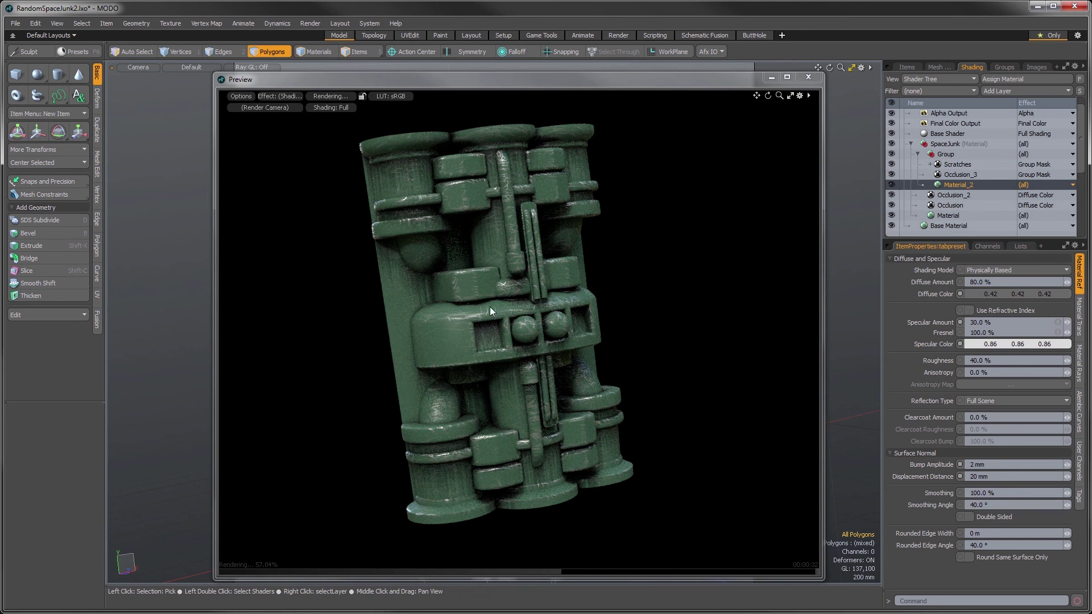